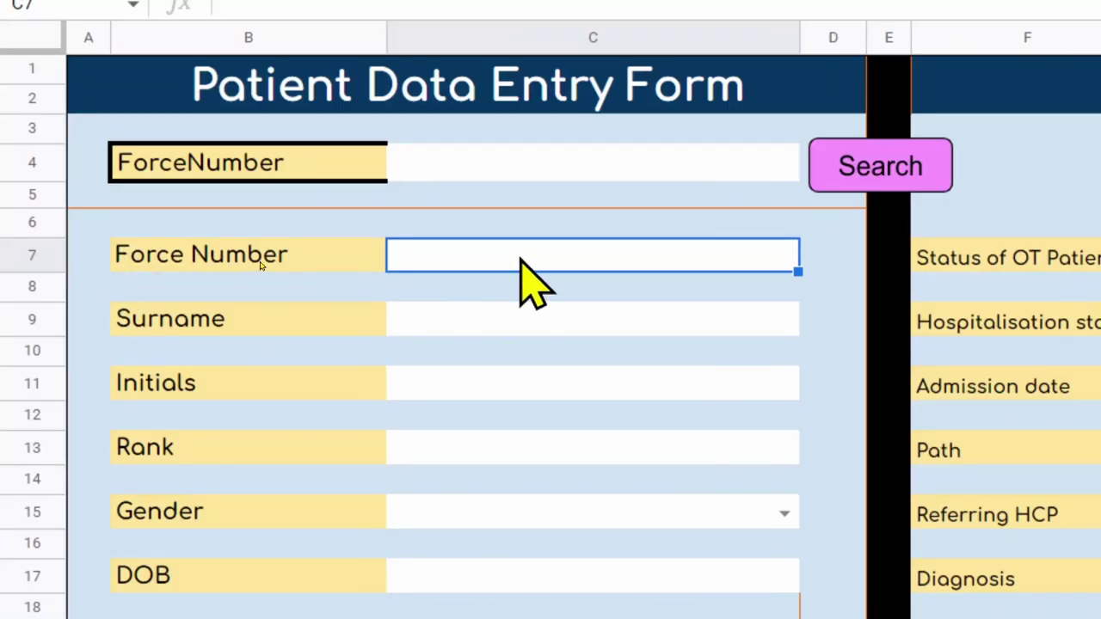
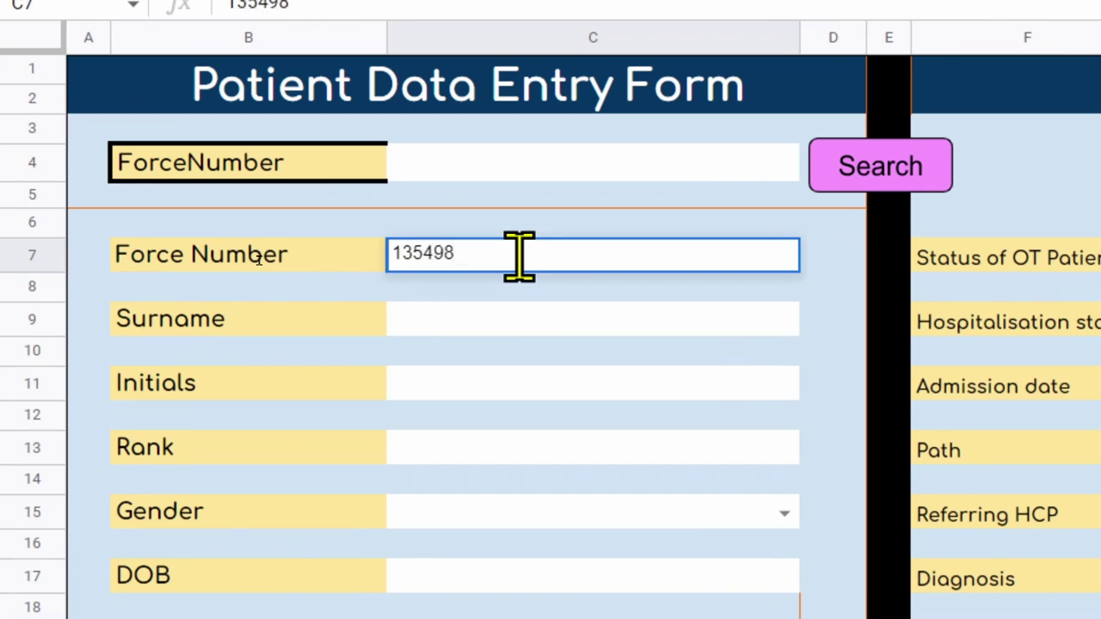
# Enter a new patient's force number and surname in the entry form and save the record.
pyautogui.click(502, 324)
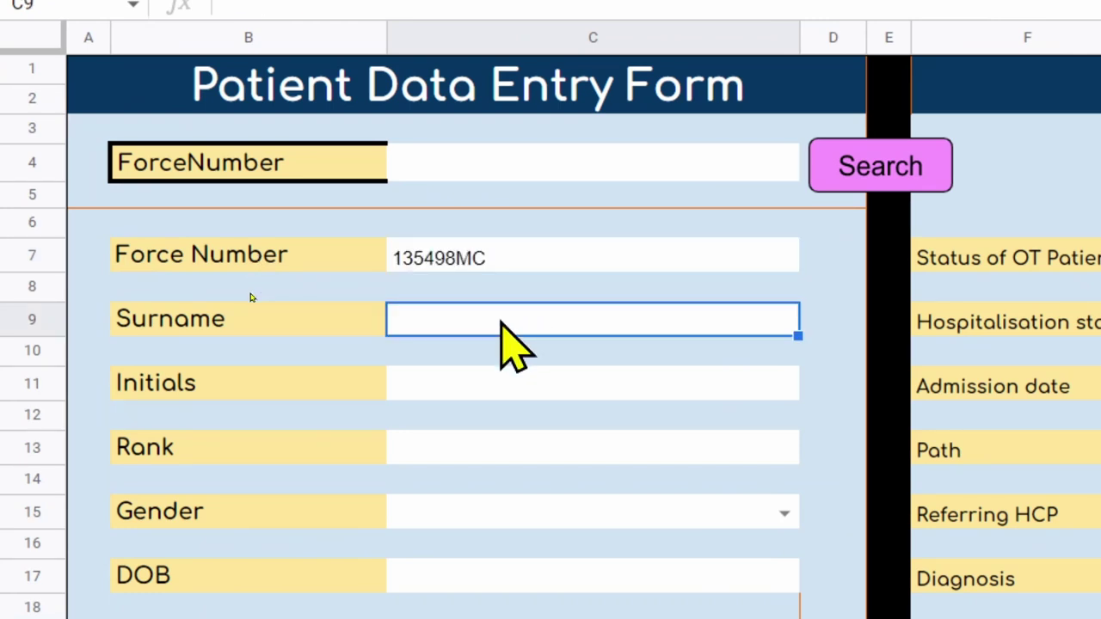
pyautogui.write('Johnson')
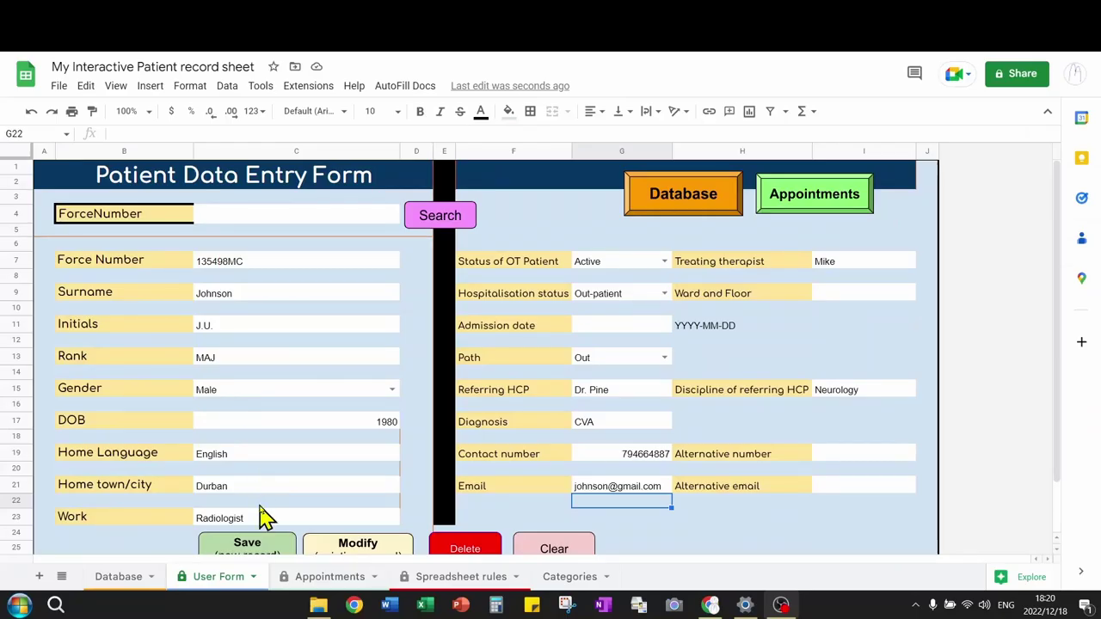
pyautogui.scroll(-2, 263, 516)
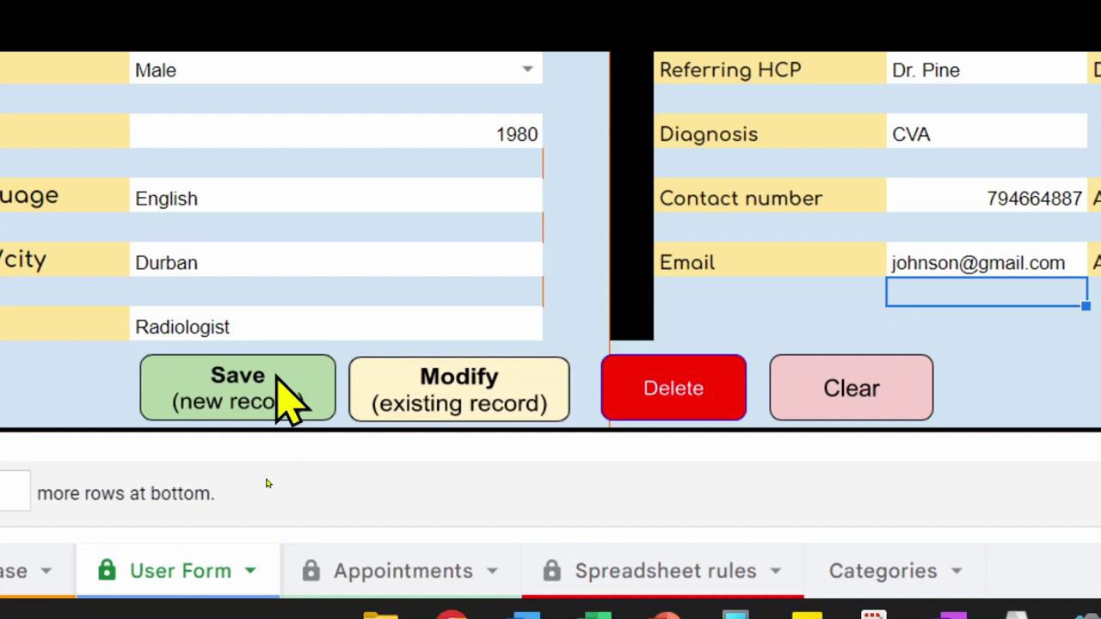
pyautogui.click(277, 383)
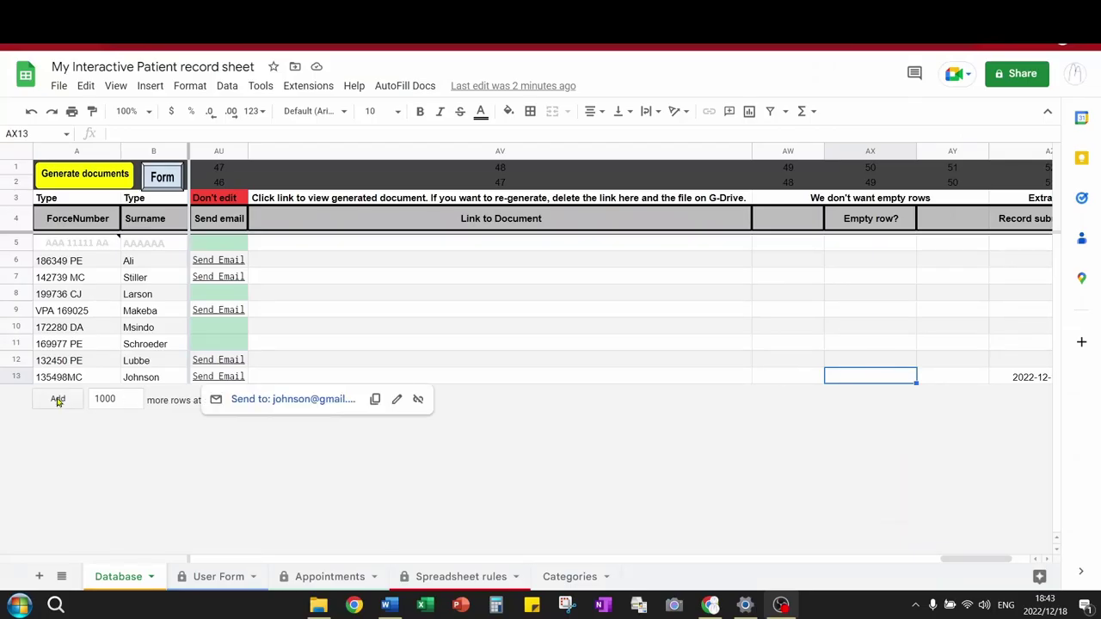
# Insert a blank row 14 below the last record and tick its Empty row? flag.
pyautogui.click(15, 376)
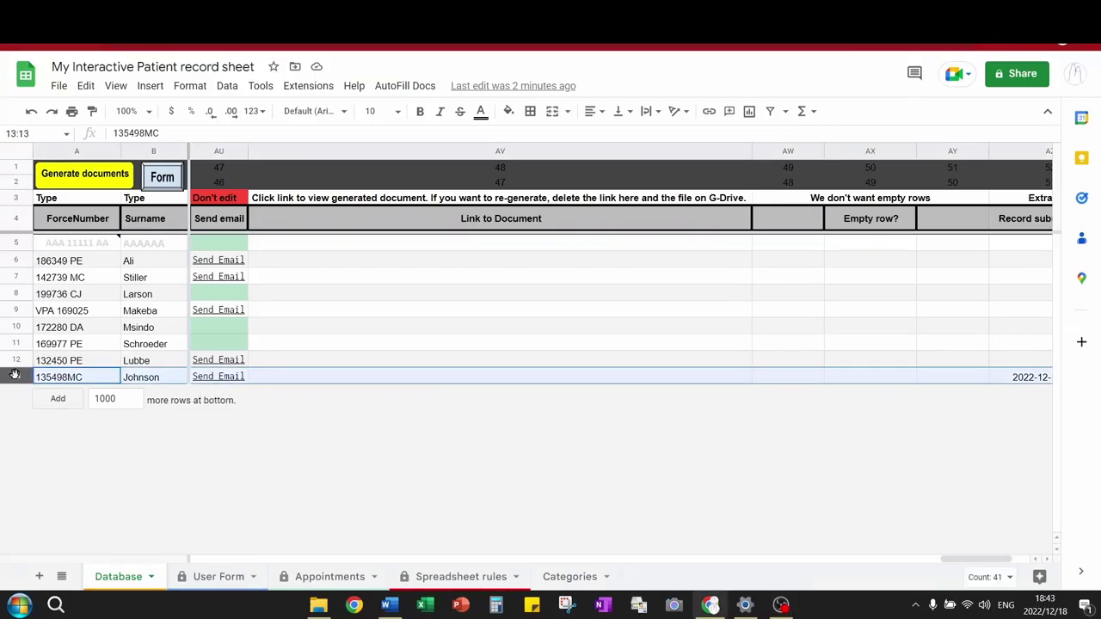
pyautogui.rightClick(15, 376)
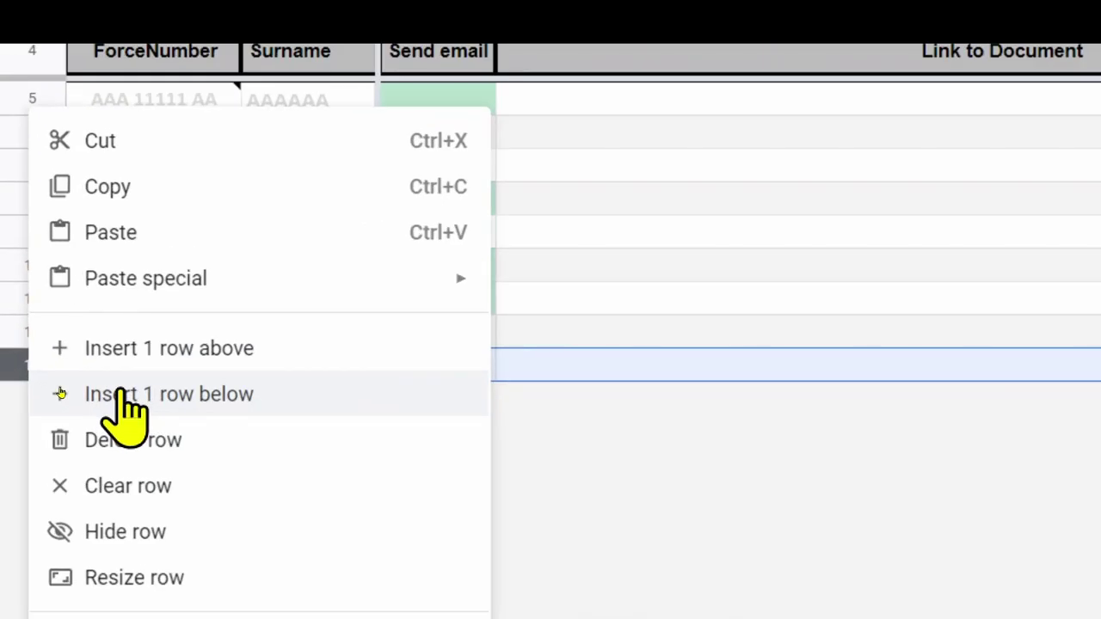
pyautogui.click(123, 391)
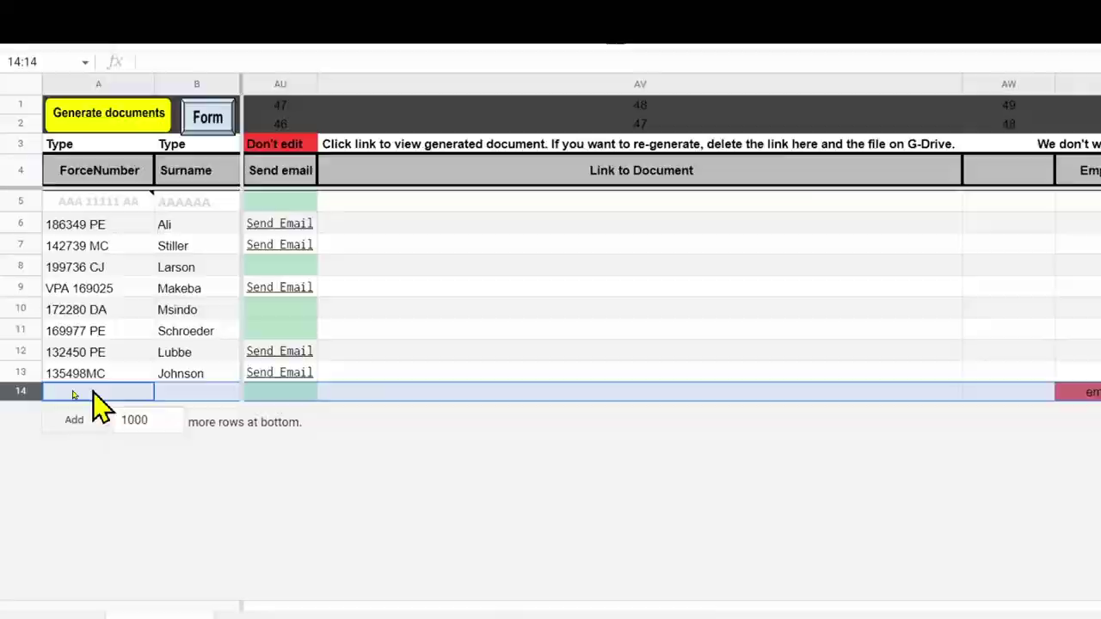
pyautogui.click(1079, 392)
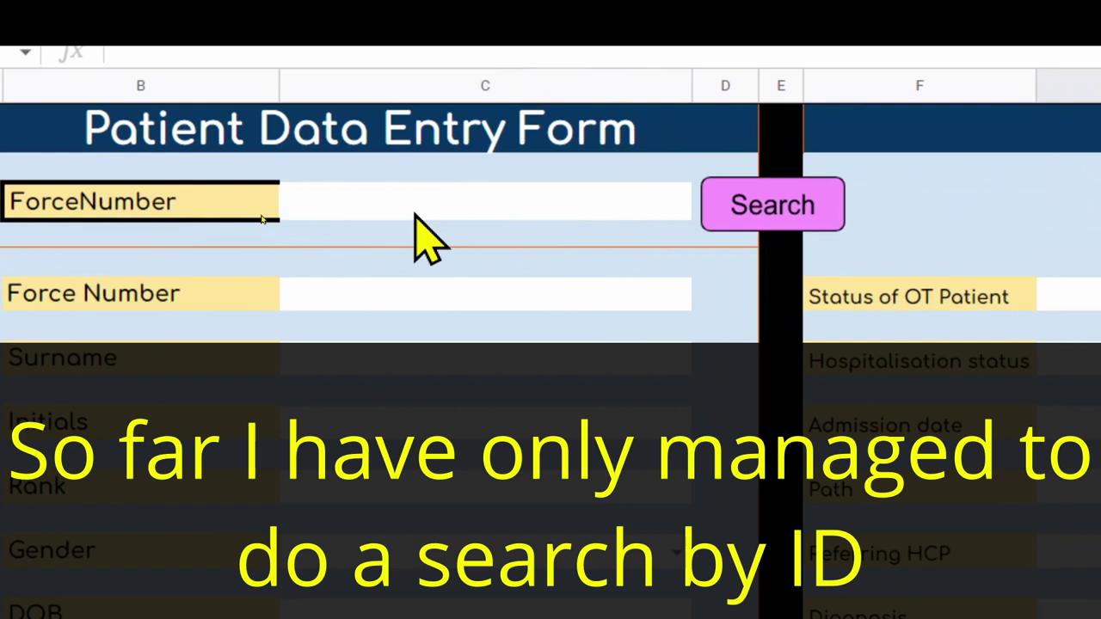
# Look up the existing patient's record by force number in the search field.
pyautogui.click(403, 209)
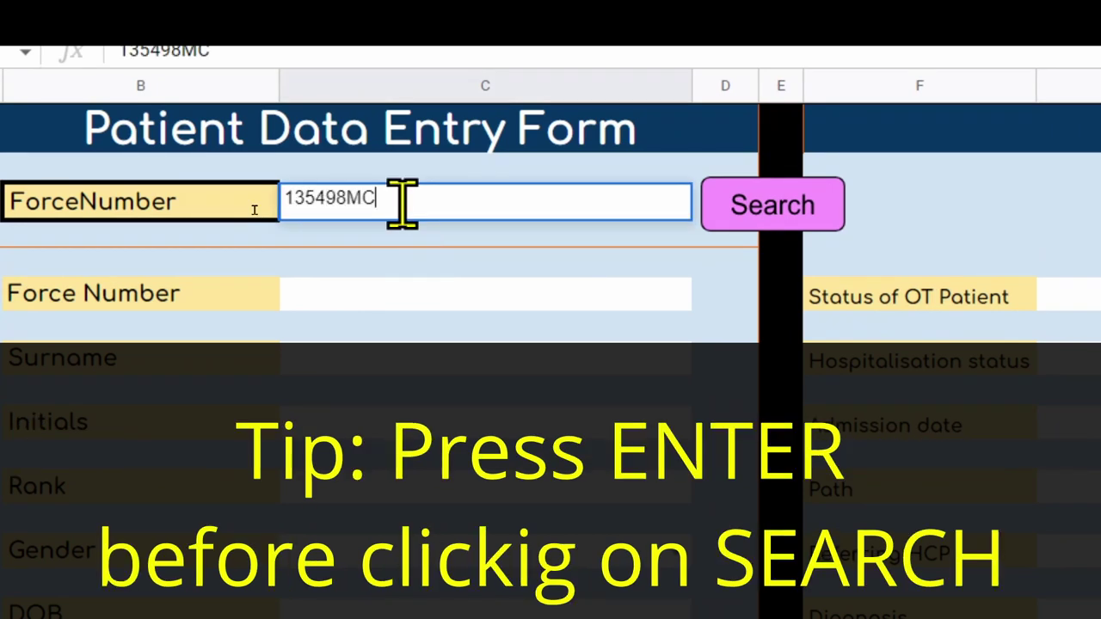
pyautogui.press('Return')
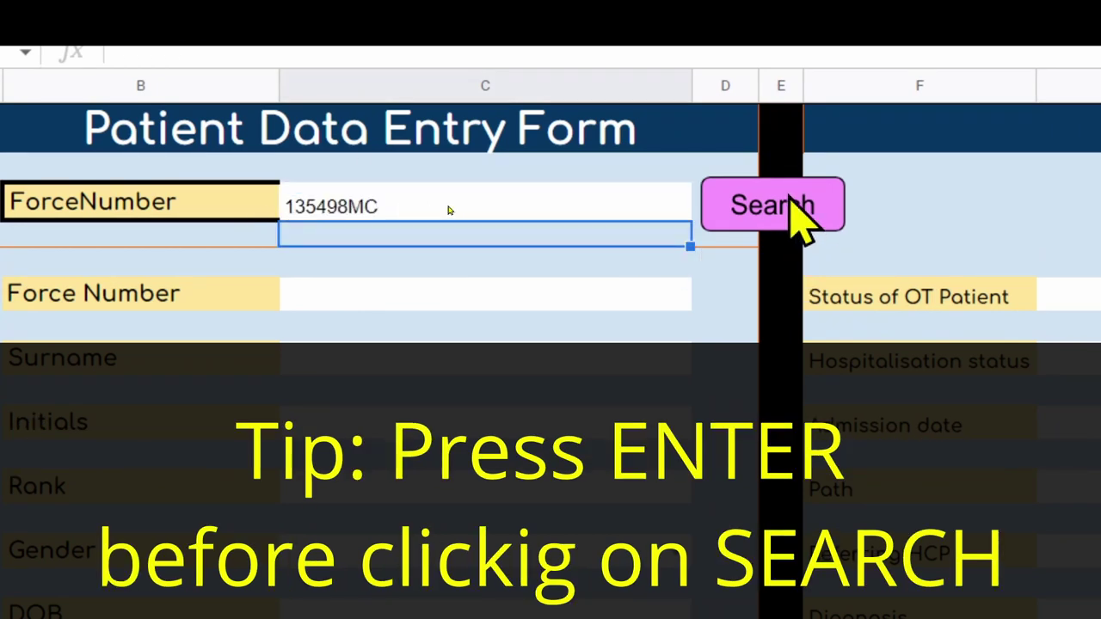
pyautogui.click(774, 206)
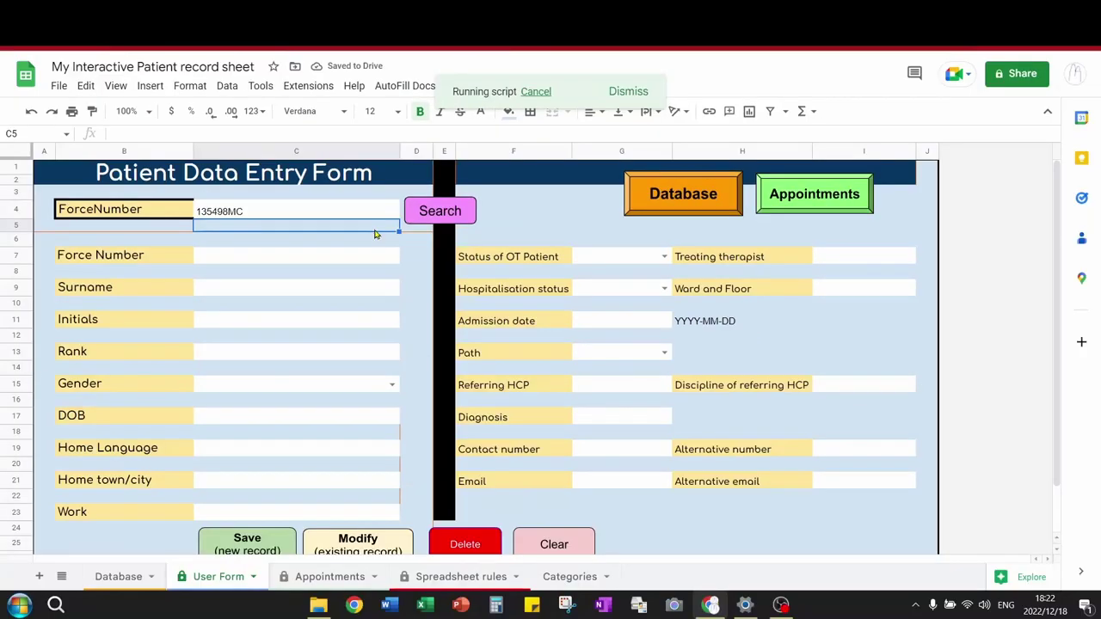
# Add an alternative phone number to the record, confirm the modification, and view the Database sheet.
pyautogui.scroll(-2, 355, 243)
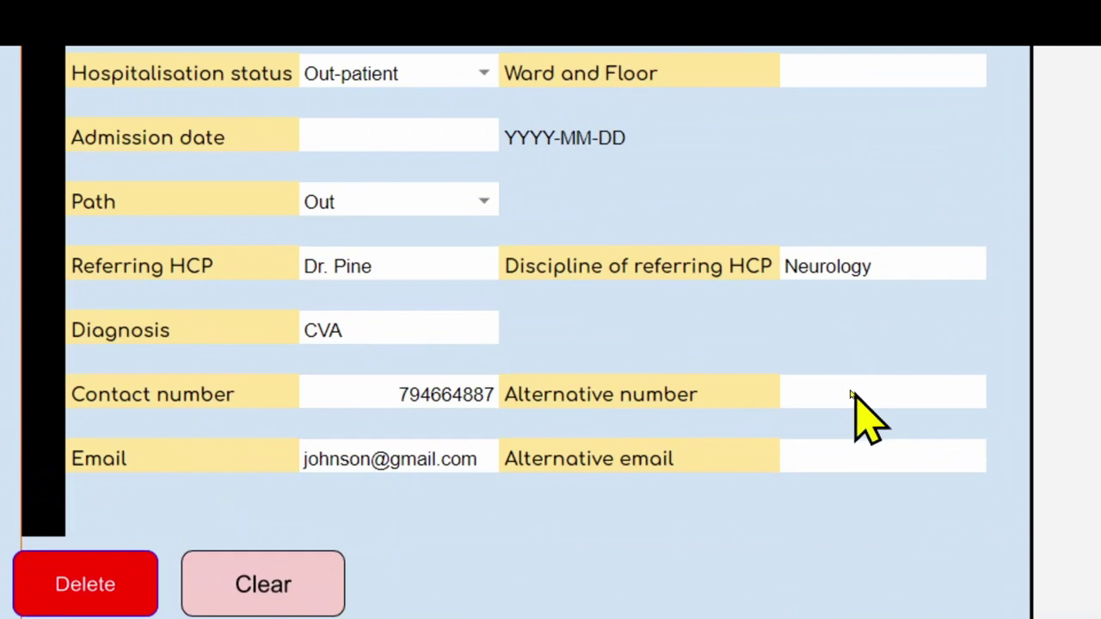
pyautogui.click(851, 394)
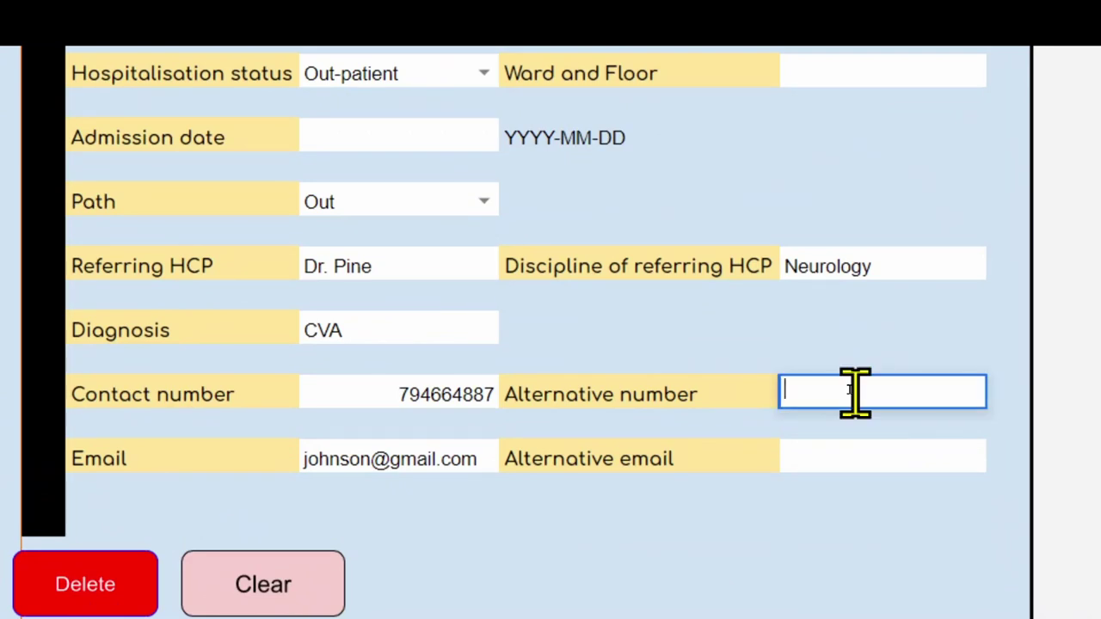
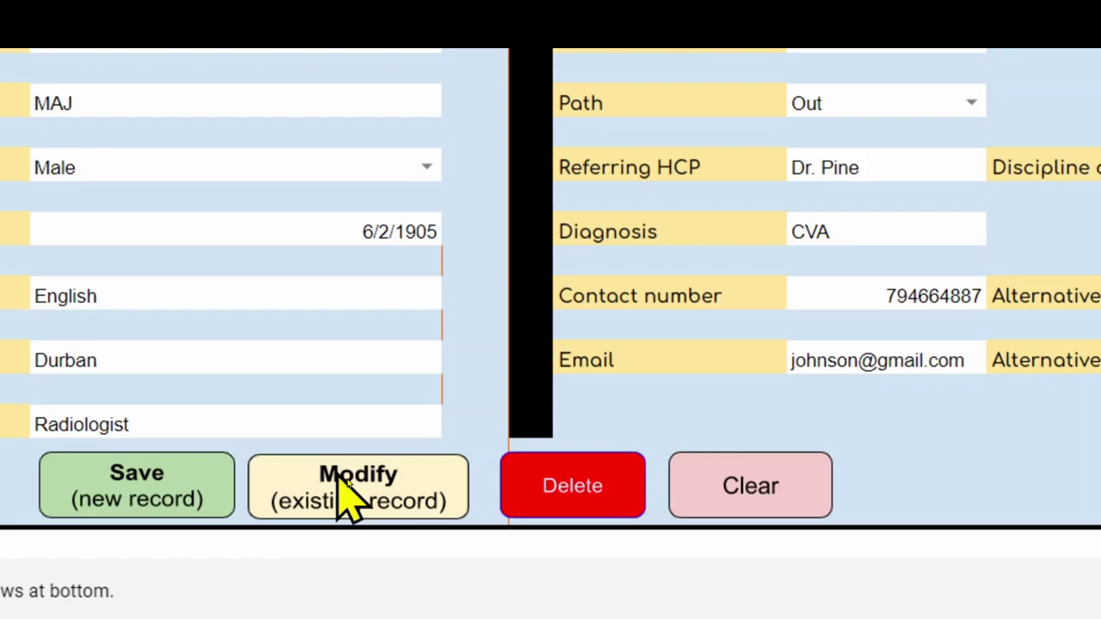
pyautogui.click(348, 494)
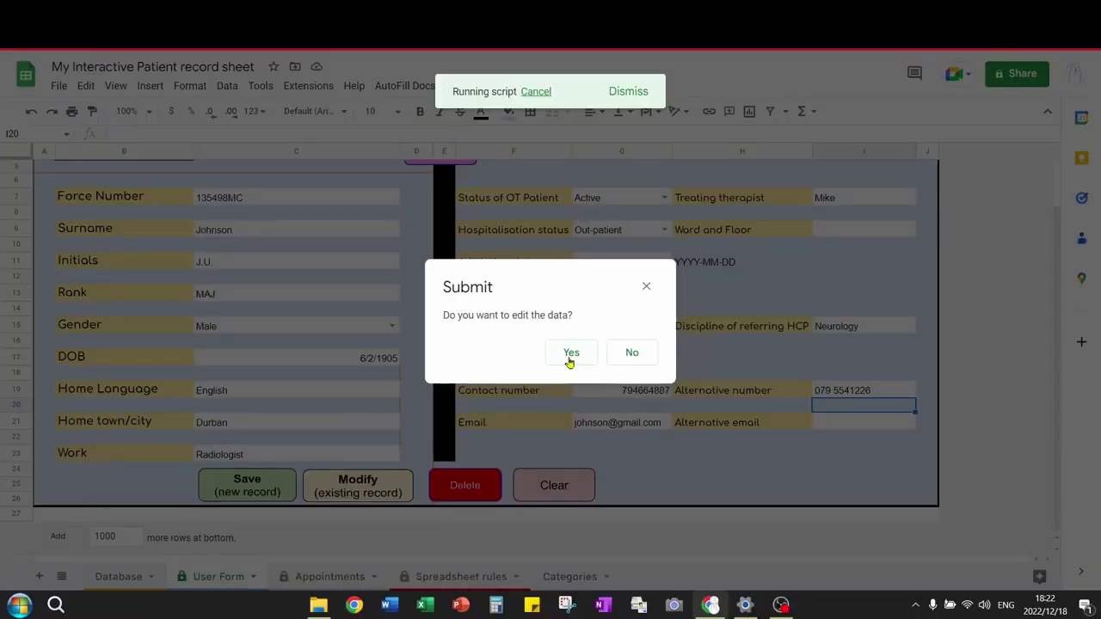
pyautogui.click(570, 354)
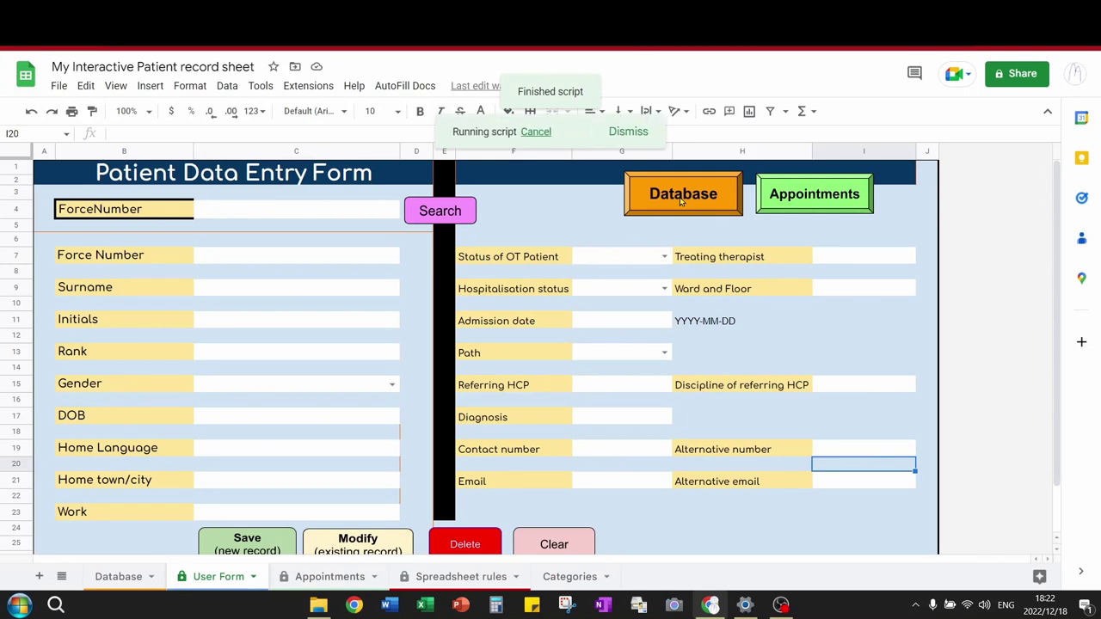
pyautogui.click(682, 194)
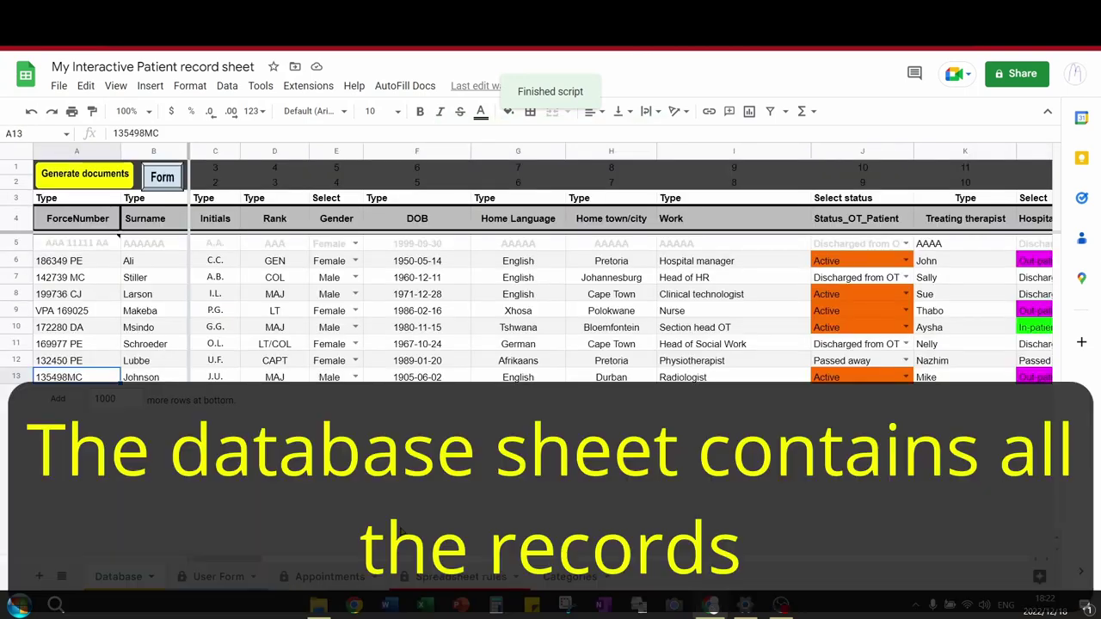
pyautogui.moveTo(254, 560); pyautogui.dragTo(377, 561)
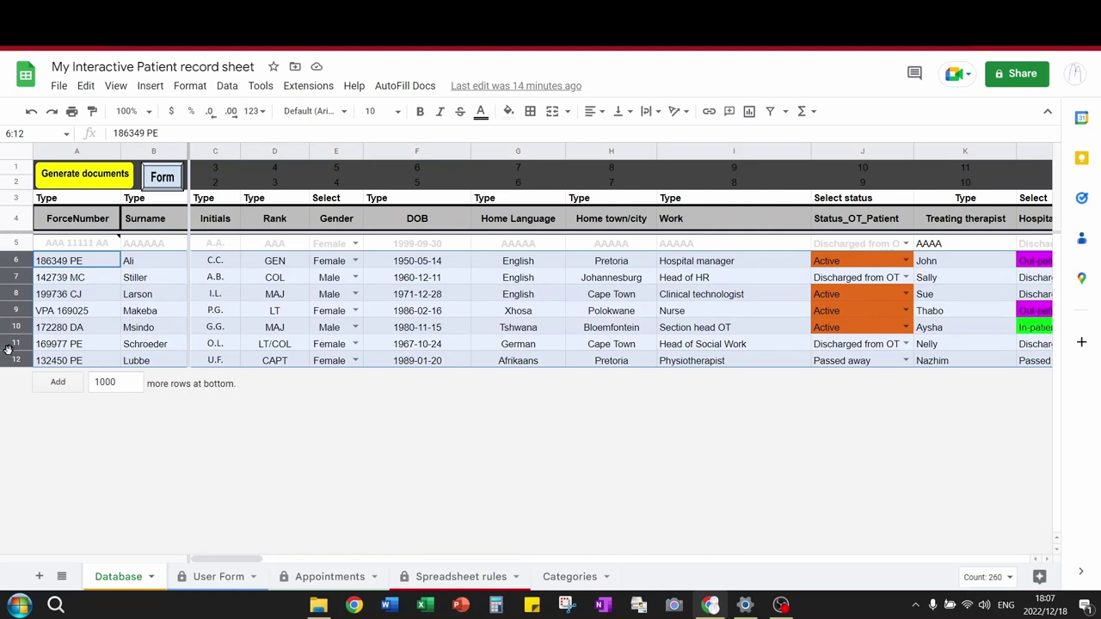
# Delete the sample patient records in rows 6–12 from the Database sheet.
pyautogui.rightClick(13, 257)
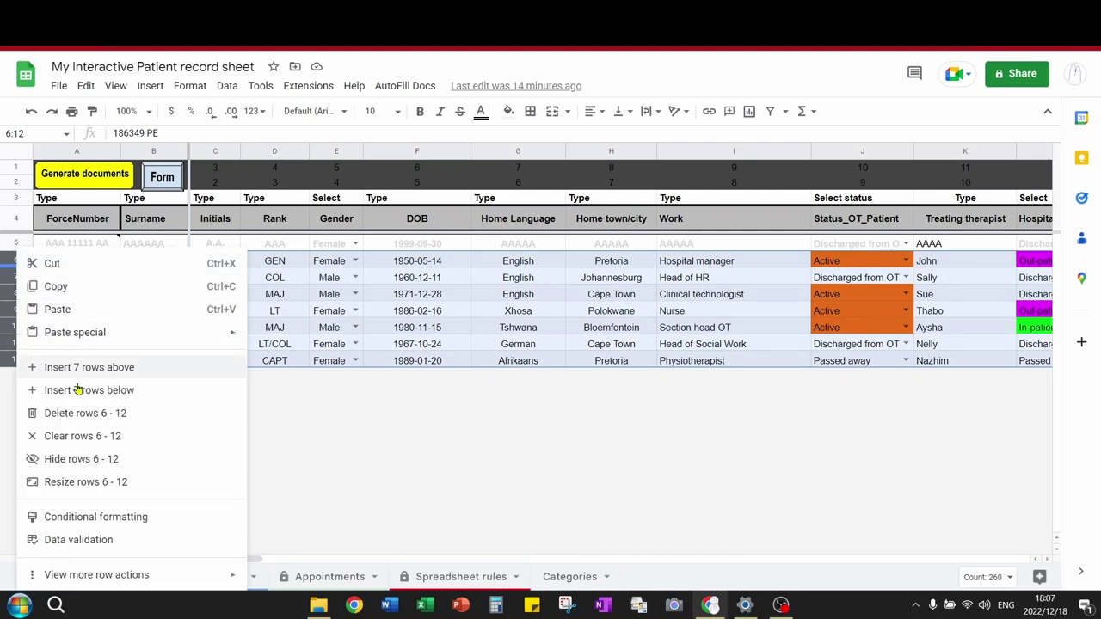
pyautogui.click(89, 413)
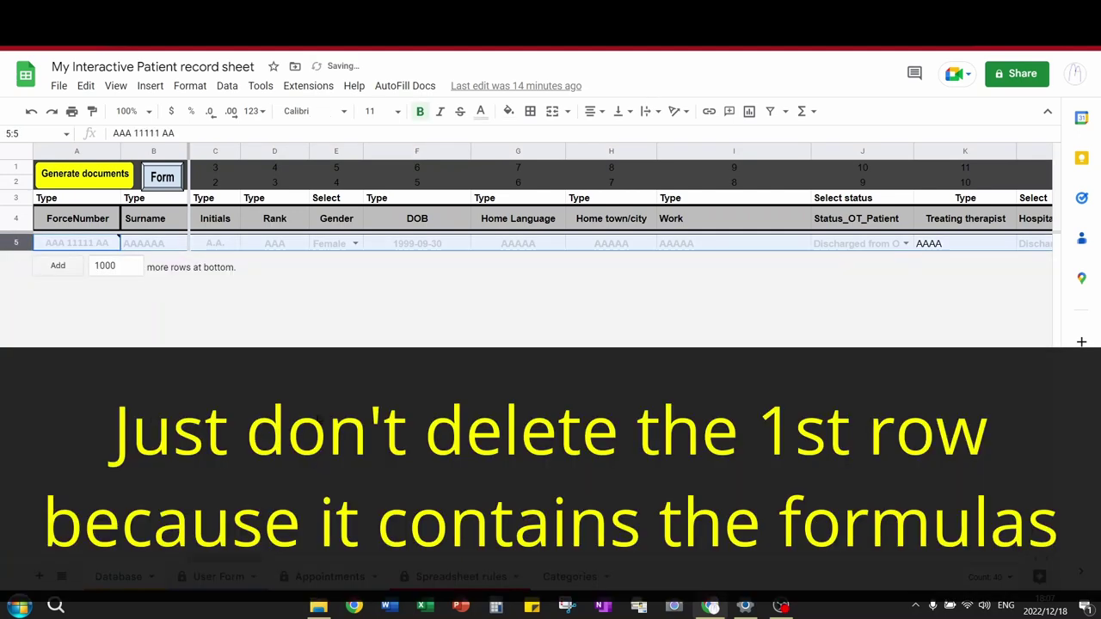
pyautogui.press('Right')
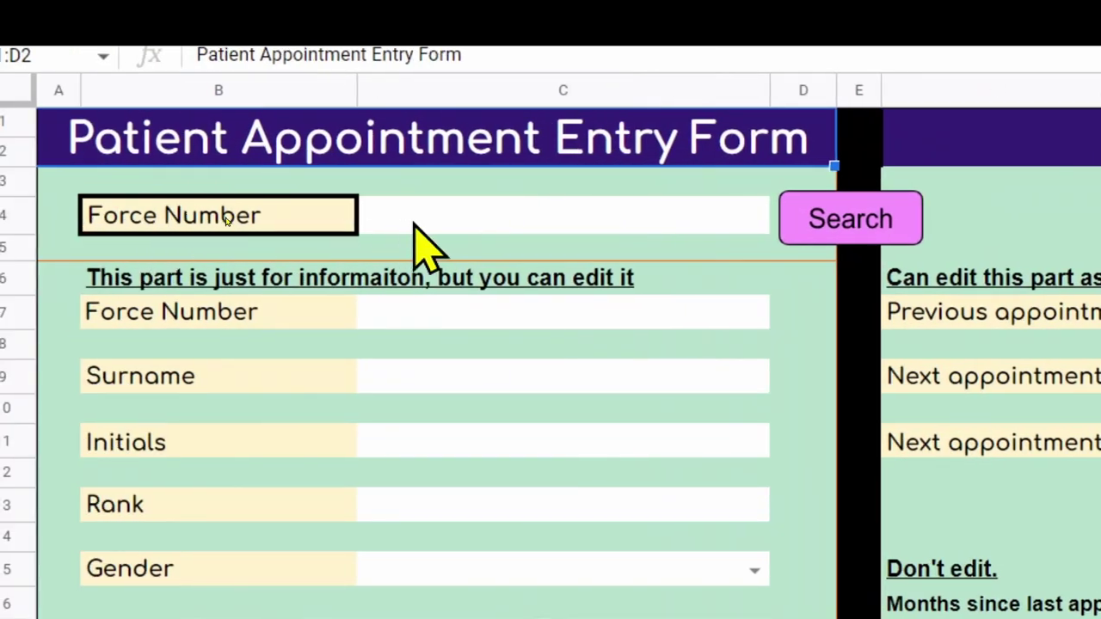
# Look up the patient by force number on the appointment entry form.
pyautogui.click(430, 217)
pyautogui.press('Return')
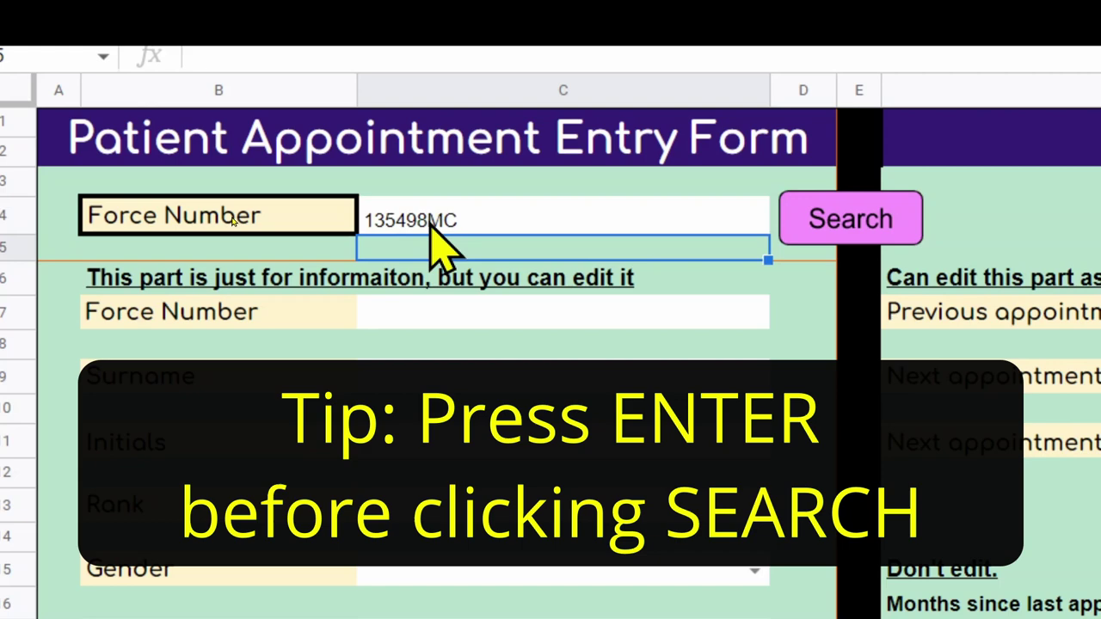
pyautogui.click(812, 215)
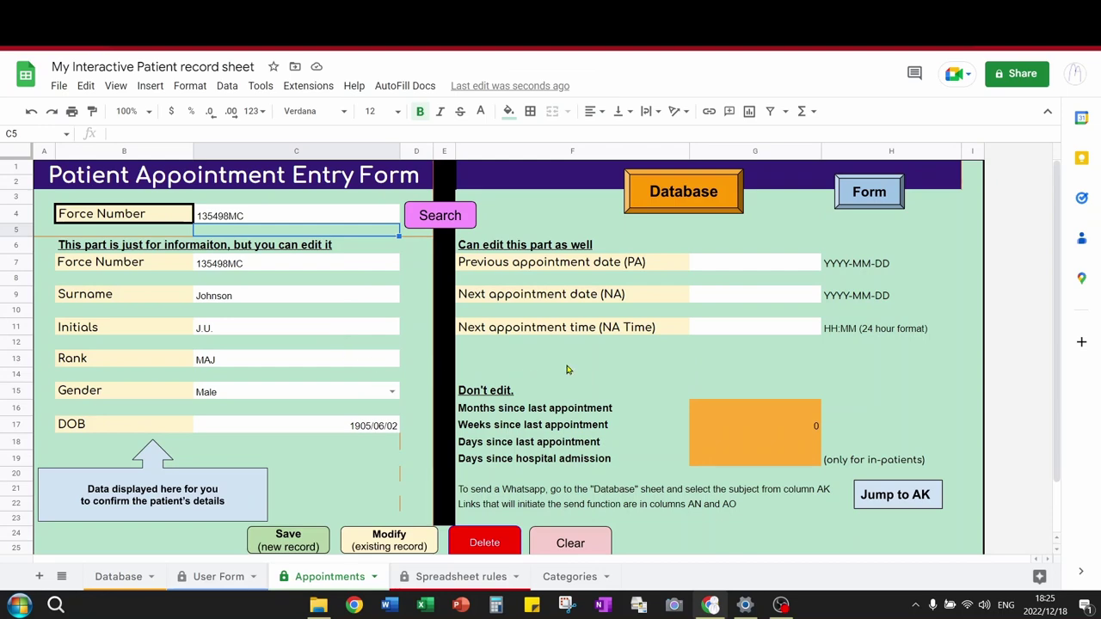
# Enter previous appointment 2022/09/18 and next appointment 2022/12/20 at 10:00.
pyautogui.click(727, 265)
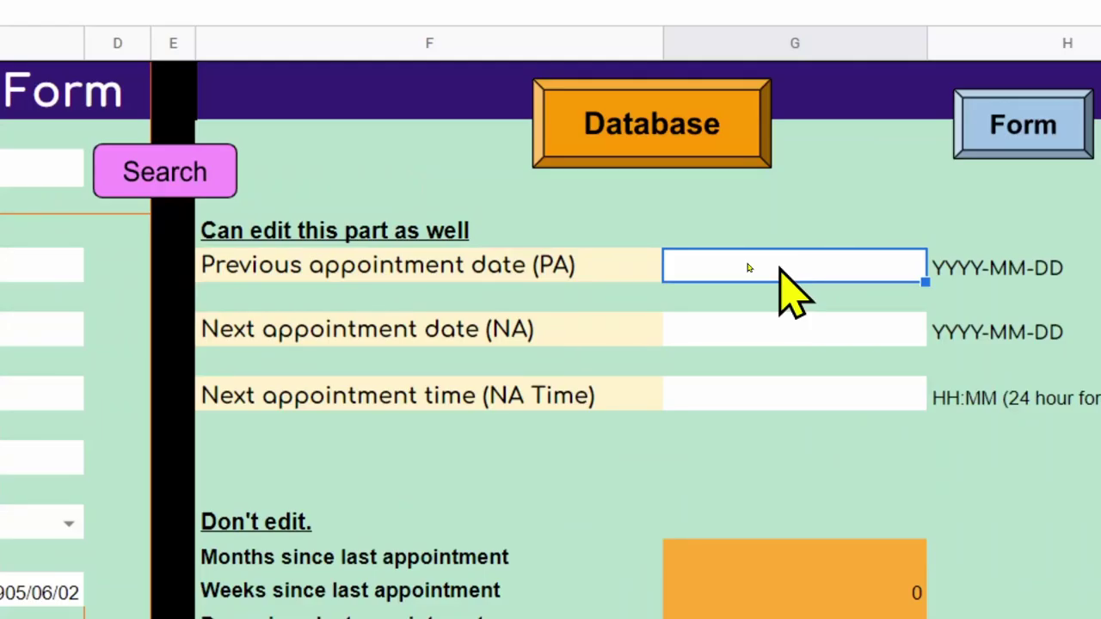
pyautogui.write('2022/')
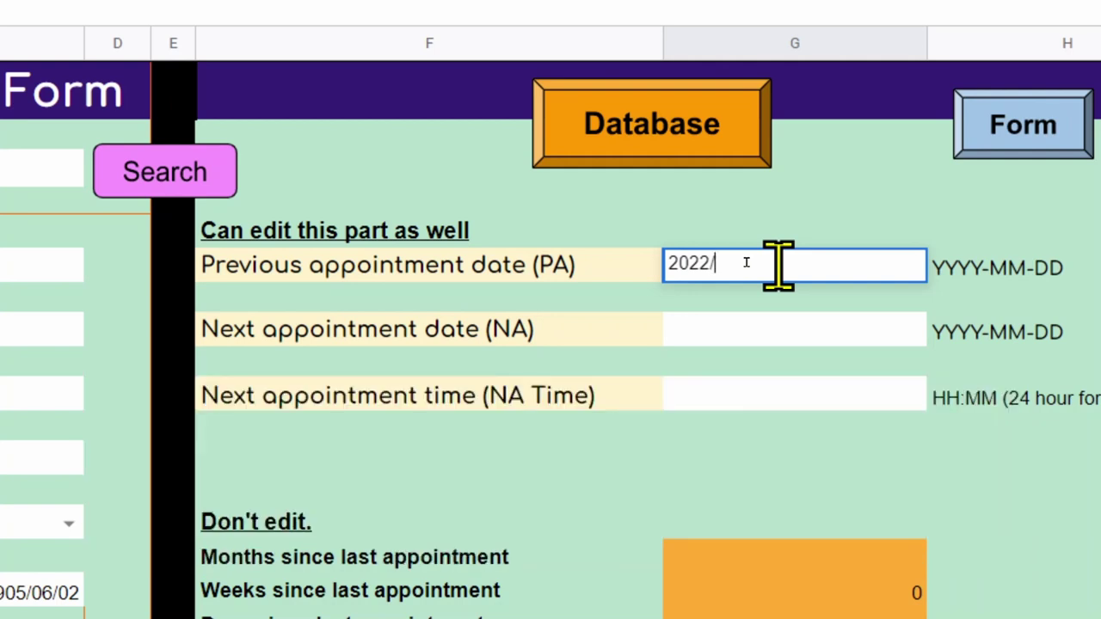
pyautogui.write('09/18')
pyautogui.click(748, 332)
pyautogui.write('2022/12/20')
pyautogui.click(812, 393)
pyautogui.write('10:00')
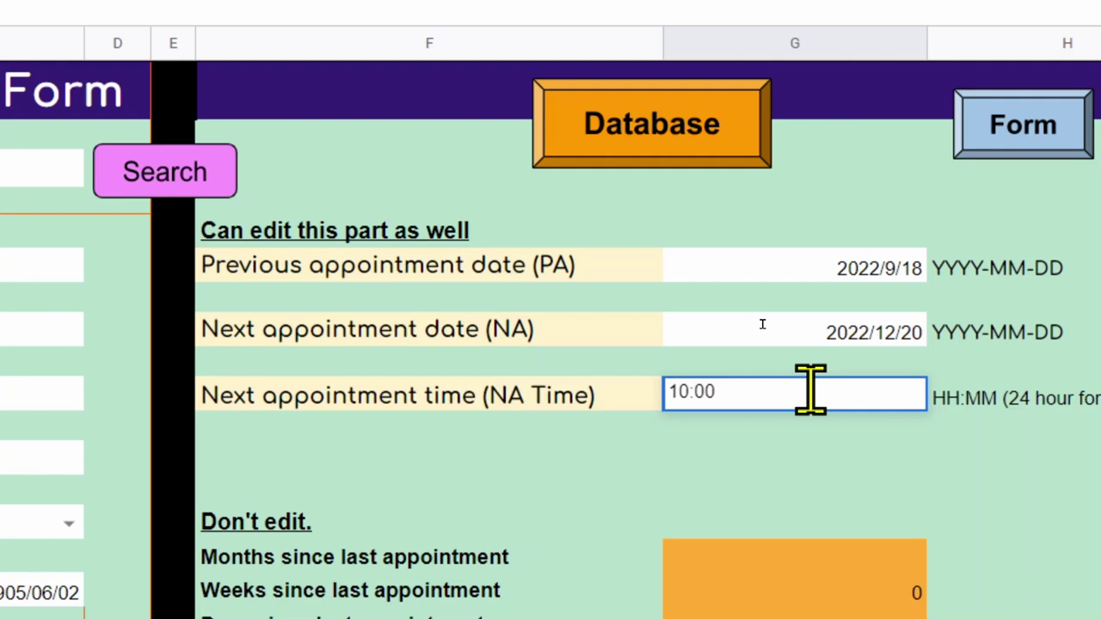
pyautogui.press('Return')
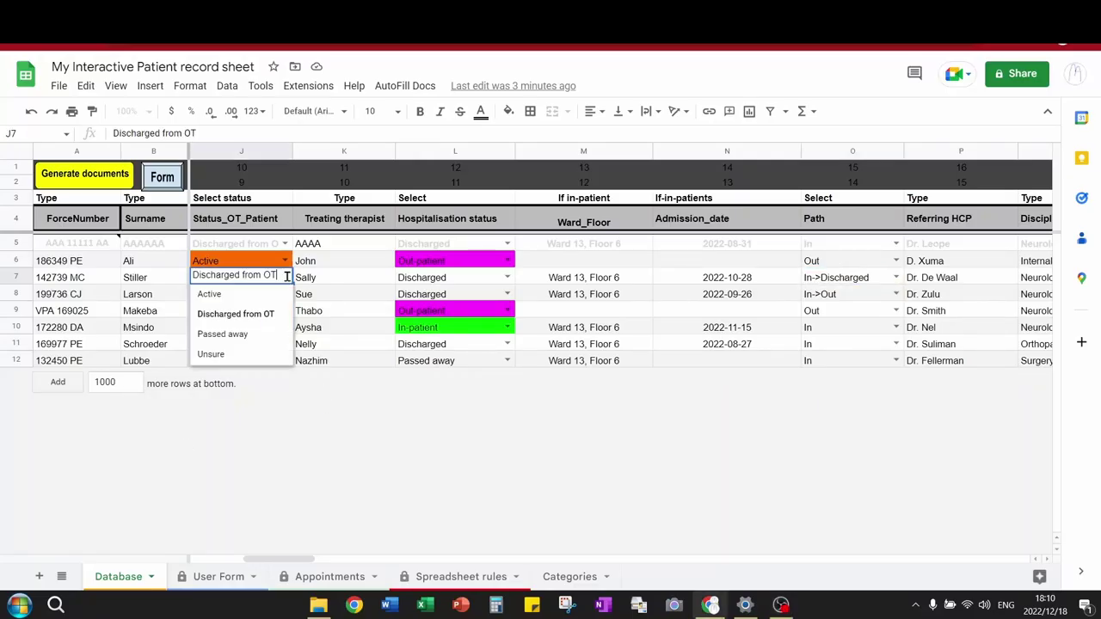
# Check the status and Path dropdowns in rows 7–8 unchanged, then view the Categories sheet.
pyautogui.click(488, 294)
pyautogui.click(506, 293)
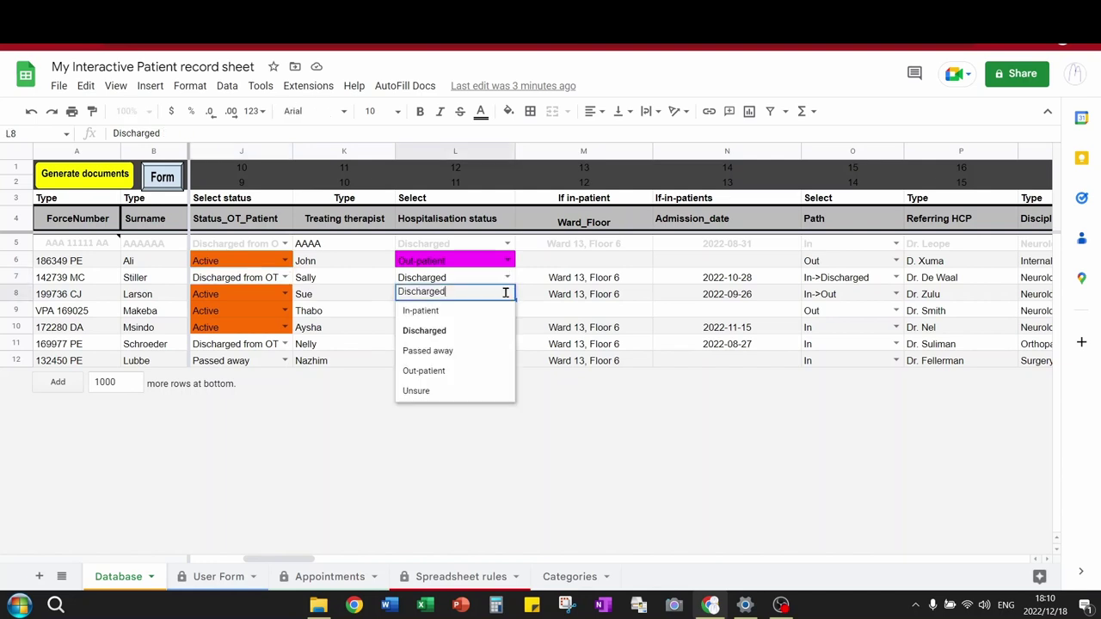
pyautogui.press('Escape')
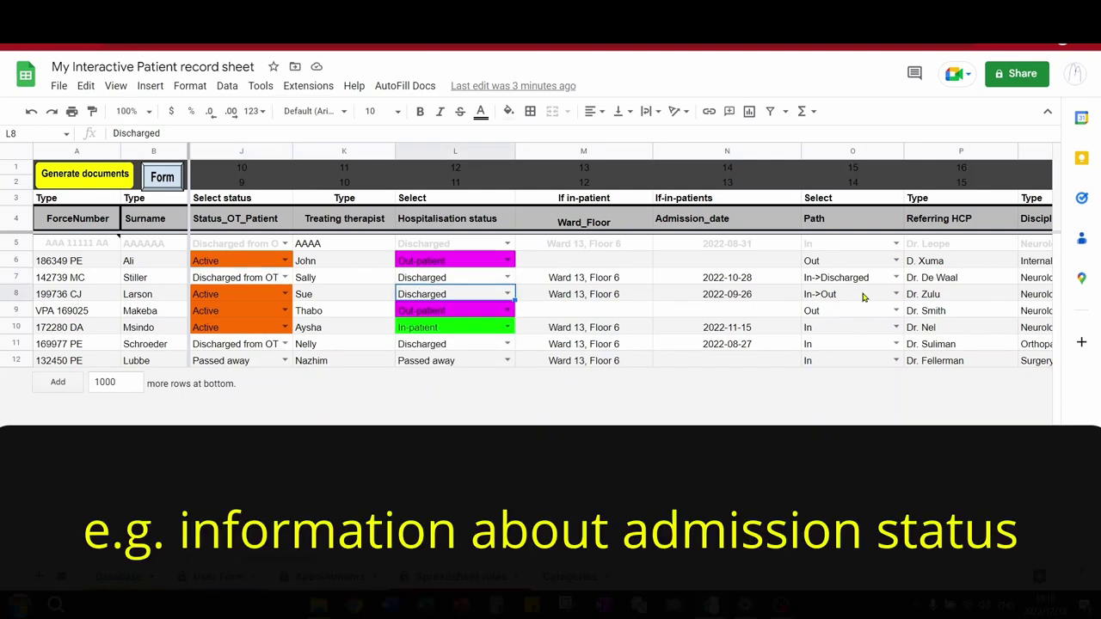
pyautogui.click(895, 278)
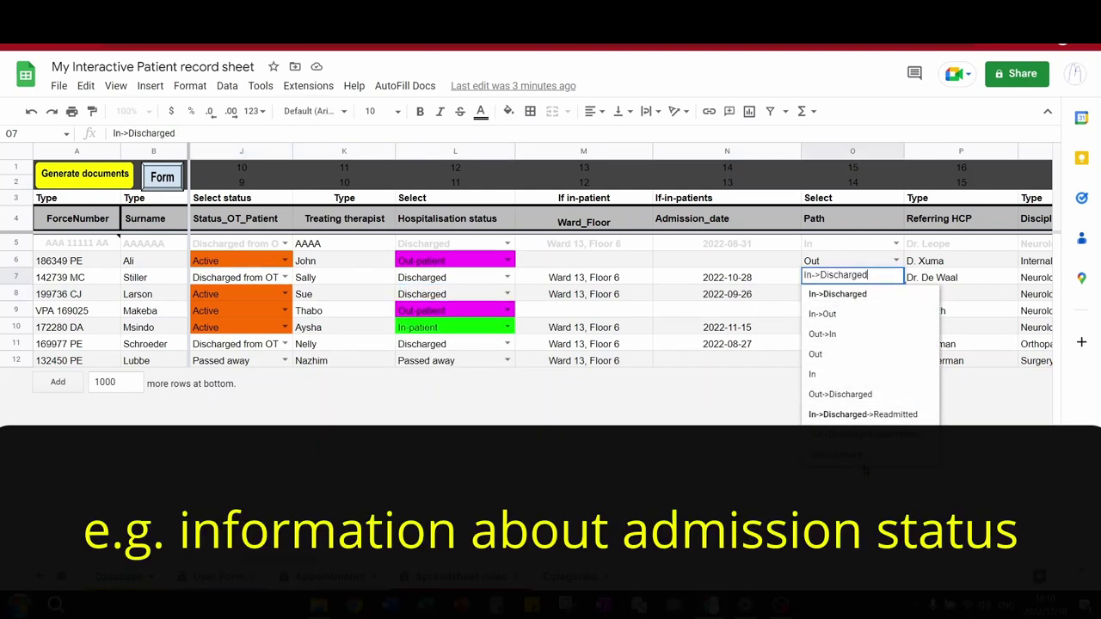
pyautogui.press('Escape')
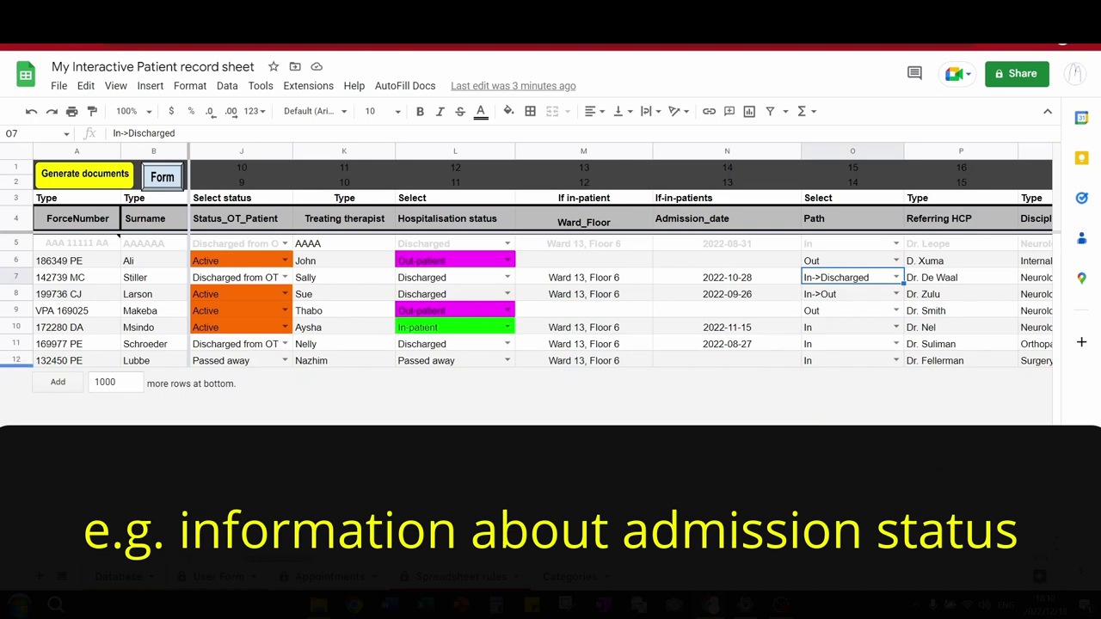
pyautogui.click(550, 576)
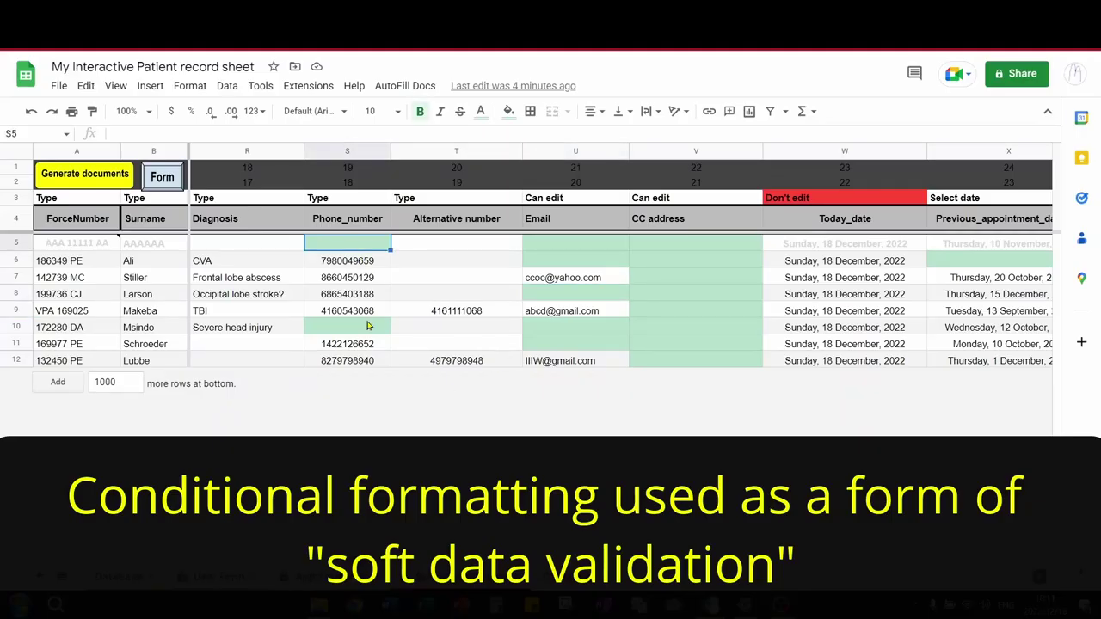
# Fill row 10's phone number with 1234, generate patient detail documents, and open the first one.
pyautogui.click(366, 326)
pyautogui.write('1234')
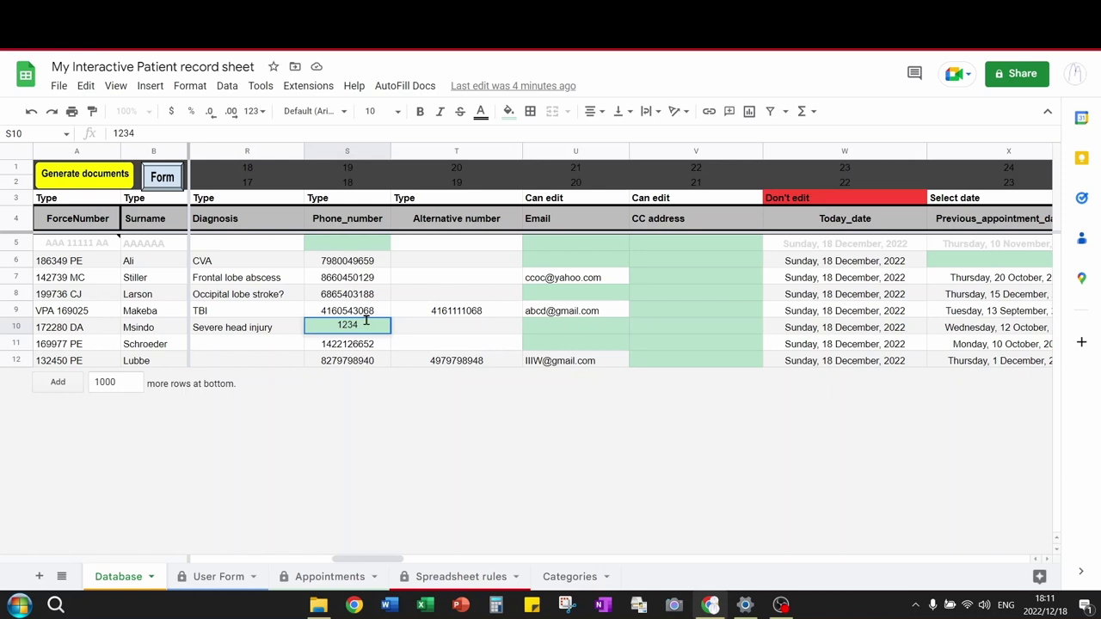
pyautogui.press('Return')
pyautogui.press('Down')
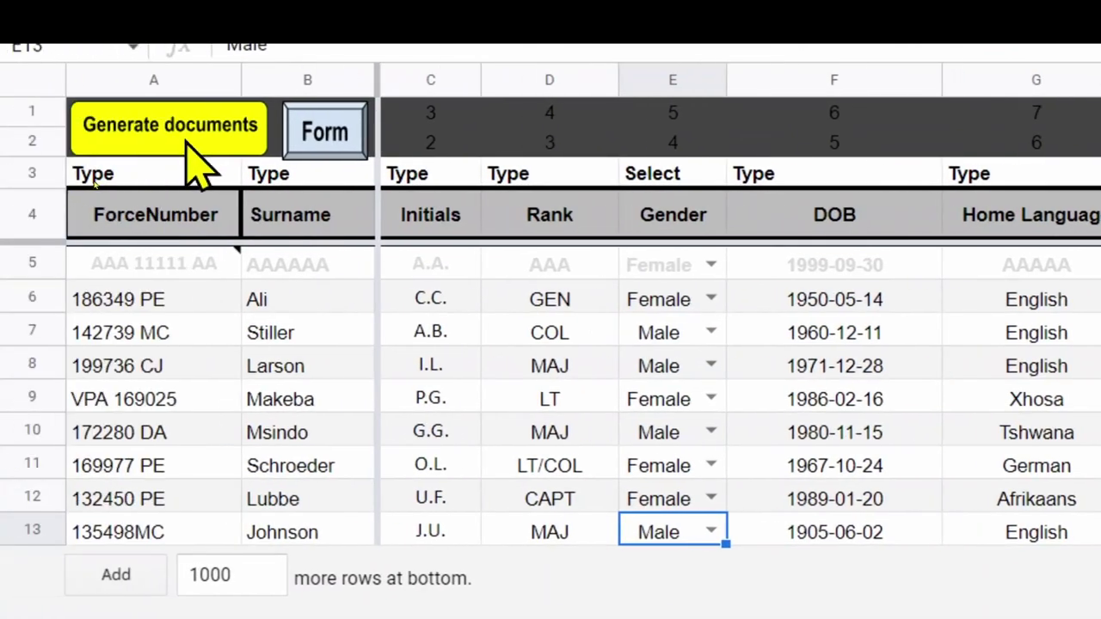
pyautogui.click(188, 129)
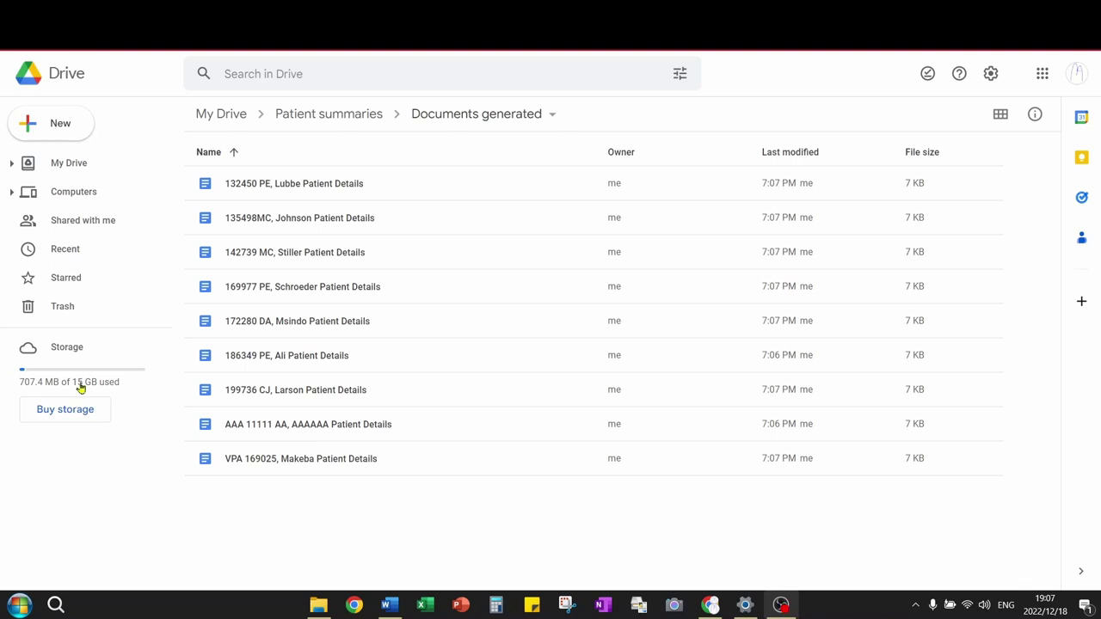
pyautogui.doubleClick(313, 361)
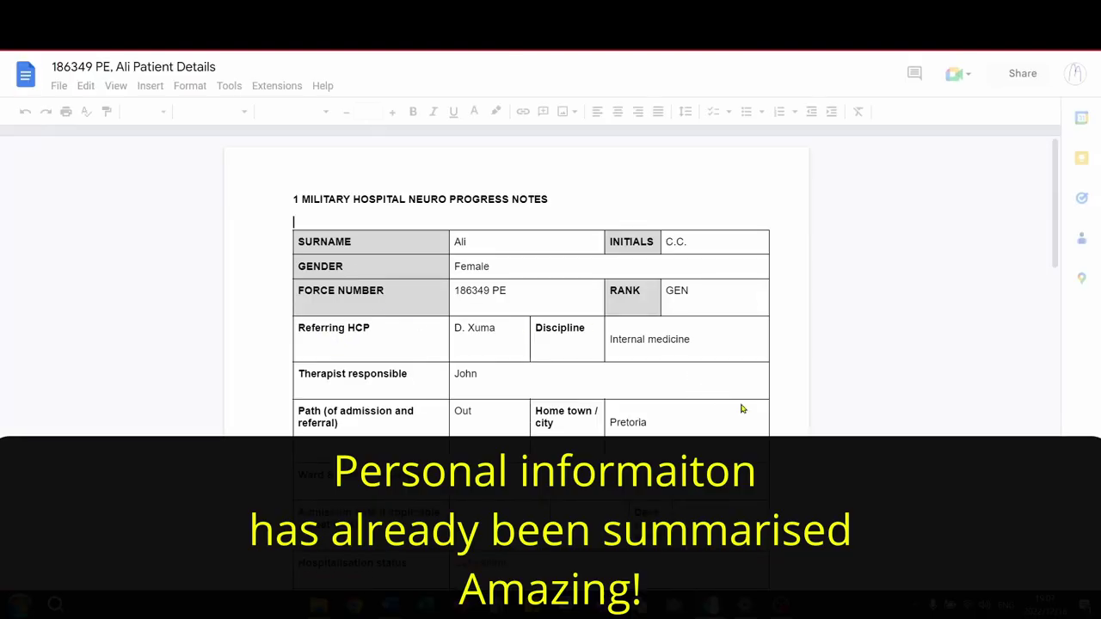
# Scroll through the generated patient details document down to the Notes table.
pyautogui.scroll(-5, 743, 409)
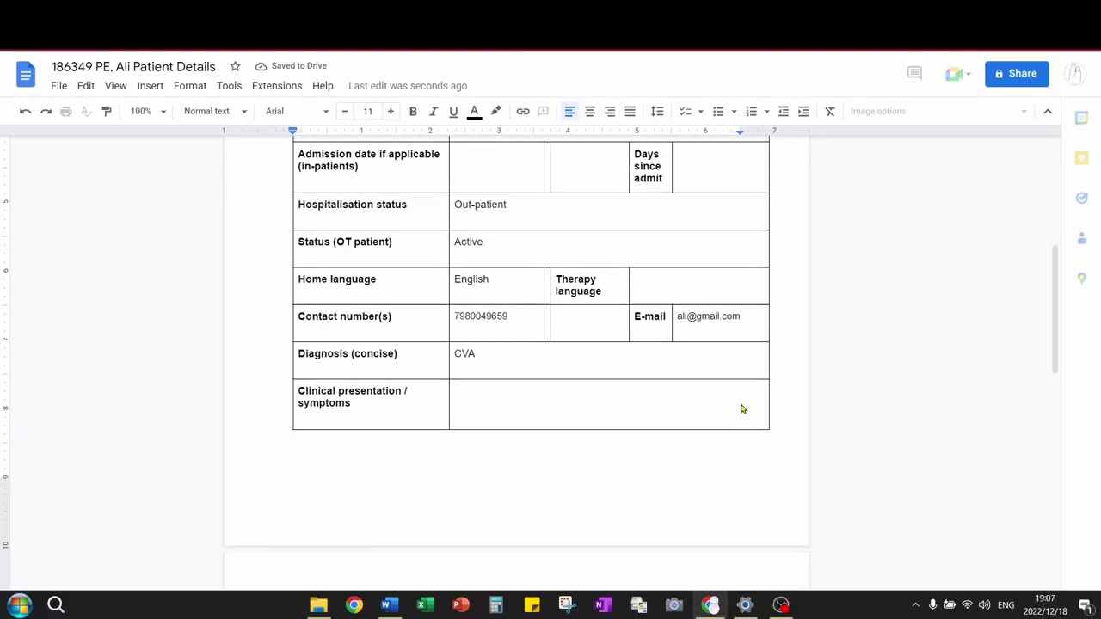
pyautogui.scroll(-6, 742, 409)
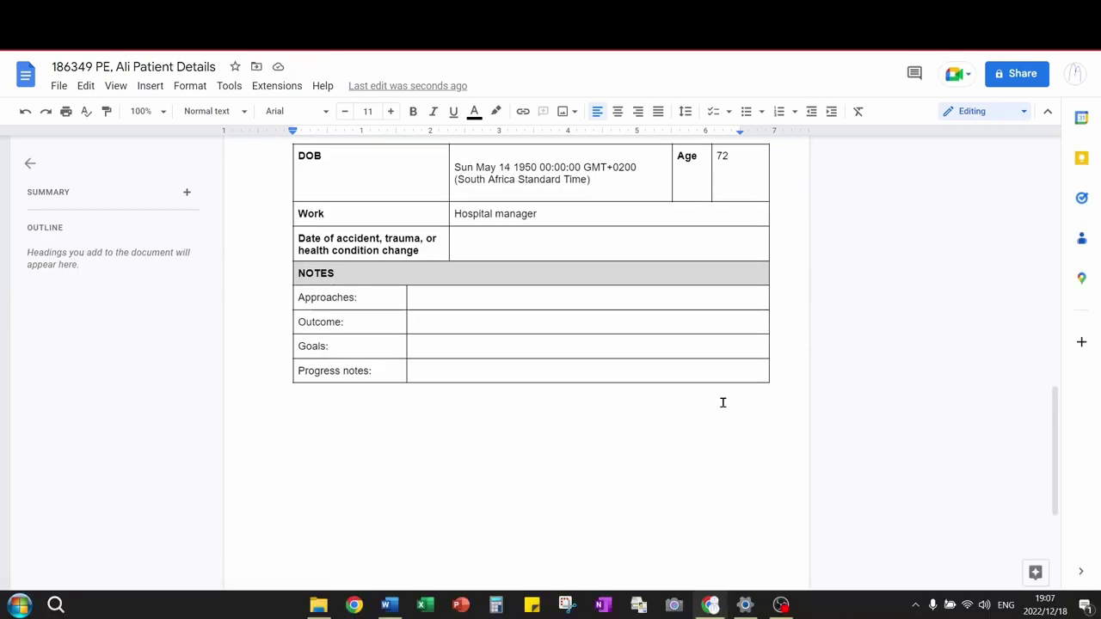
pyautogui.scroll(-2, 611, 335)
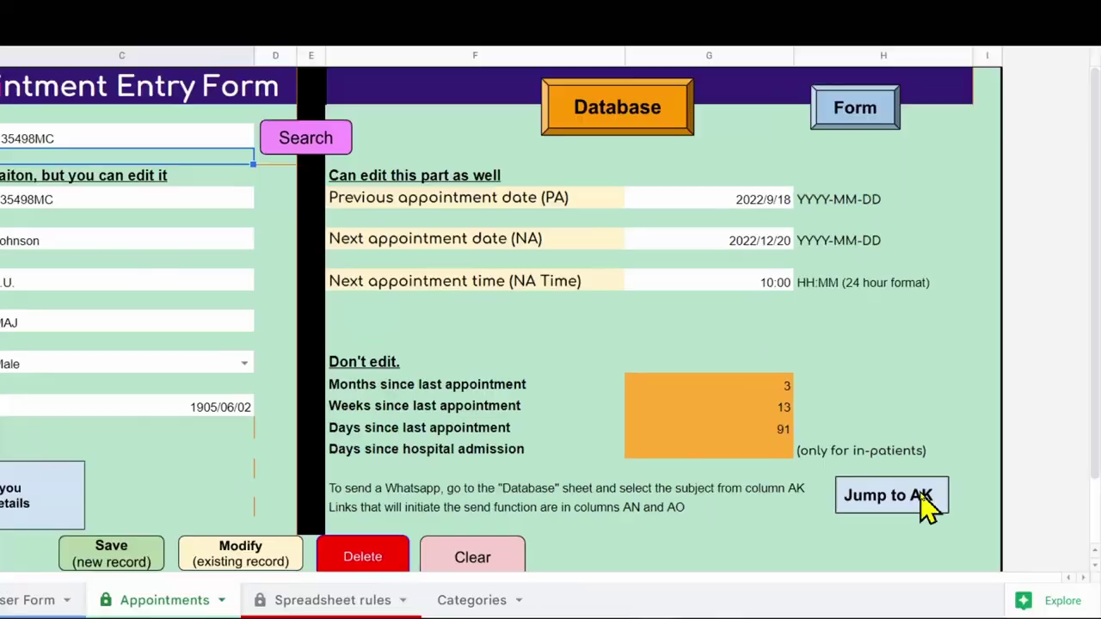
# Switch row 13's subject between Appointment reminder and Follow-up request, inspecting its WhatsApp link.
pyautogui.click(967, 484)
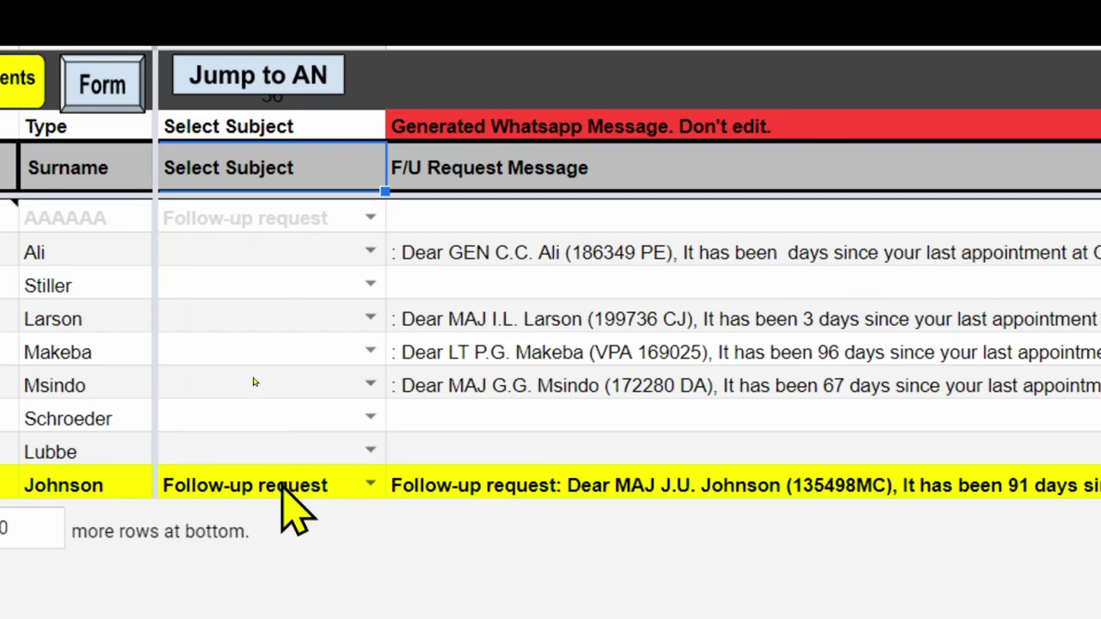
pyautogui.click(370, 484)
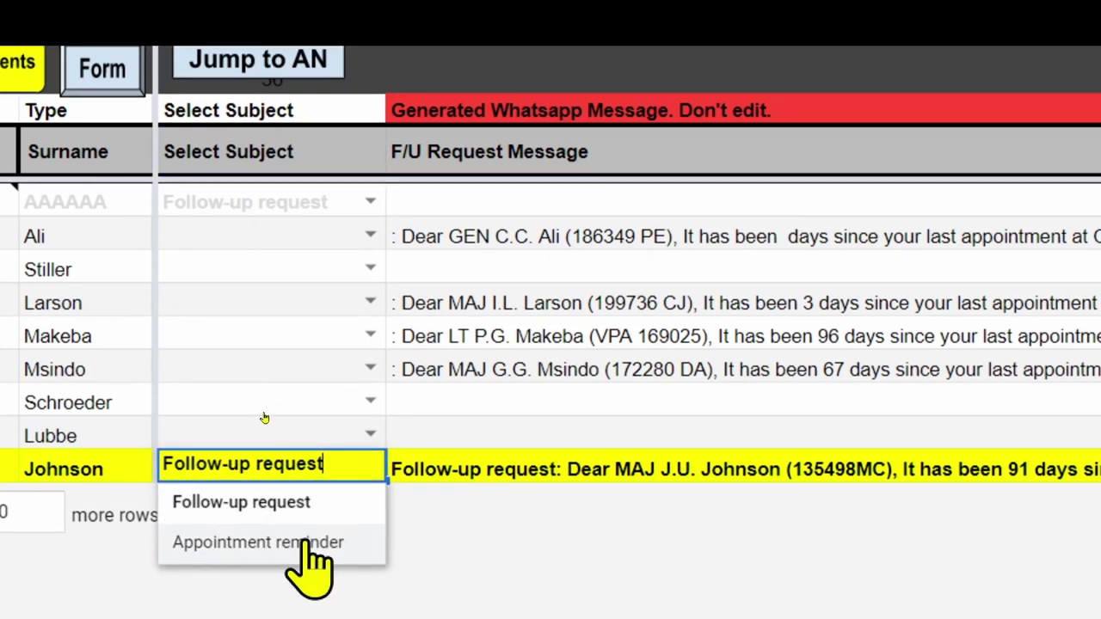
pyautogui.click(309, 557)
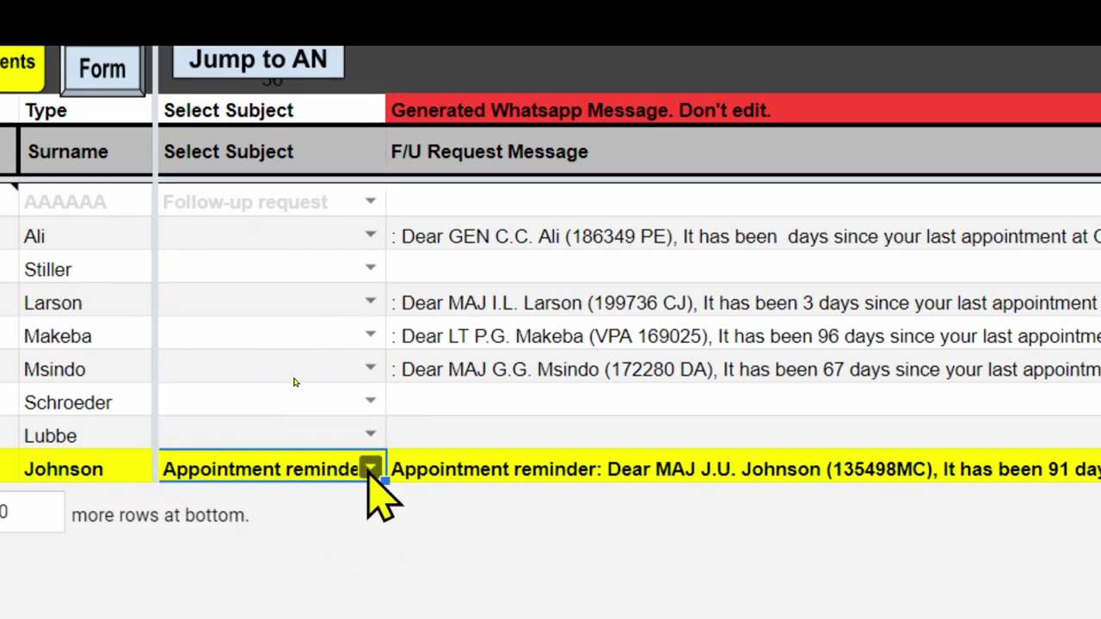
pyautogui.click(370, 469)
pyautogui.click(275, 501)
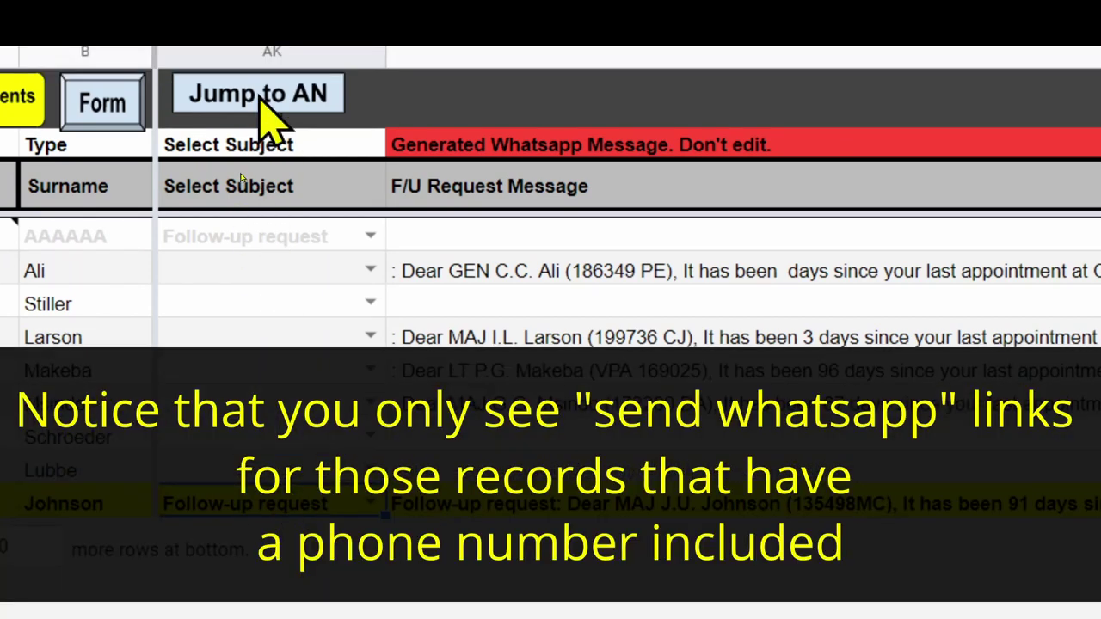
pyautogui.click(258, 95)
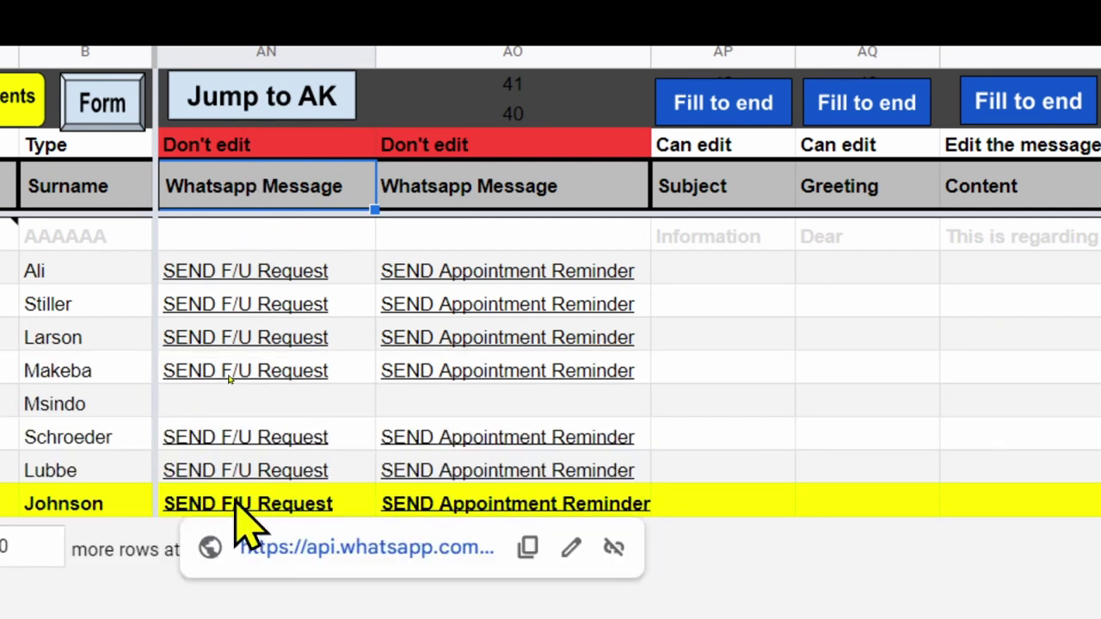
pyautogui.click(239, 512)
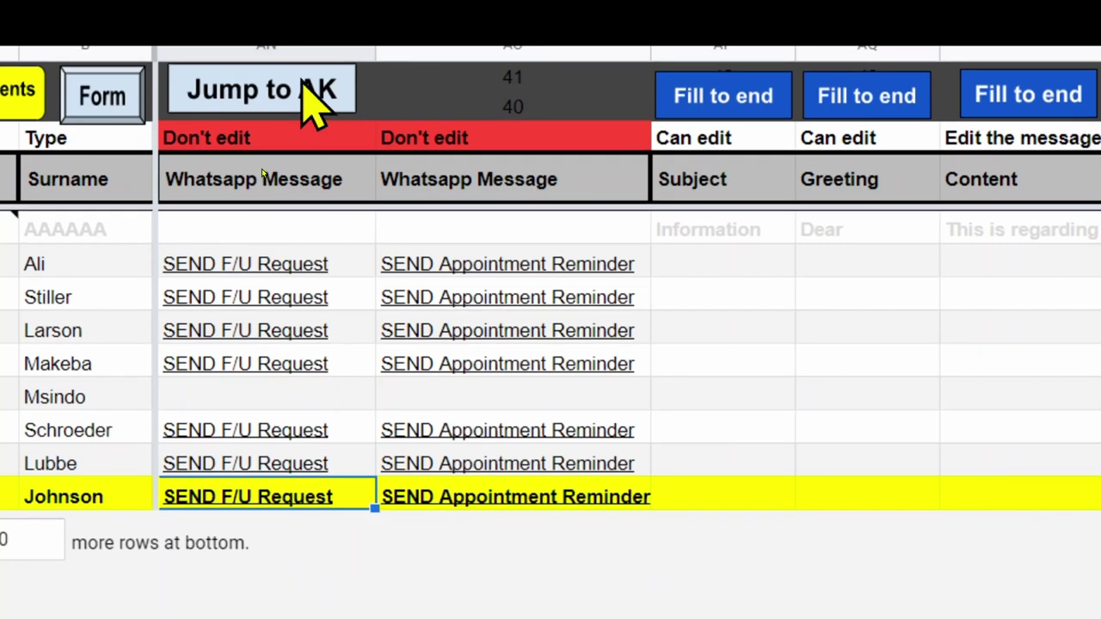
# Set row 13's subject to Appointment reminder and inspect its updated WhatsApp SEND link.
pyautogui.click(314, 103)
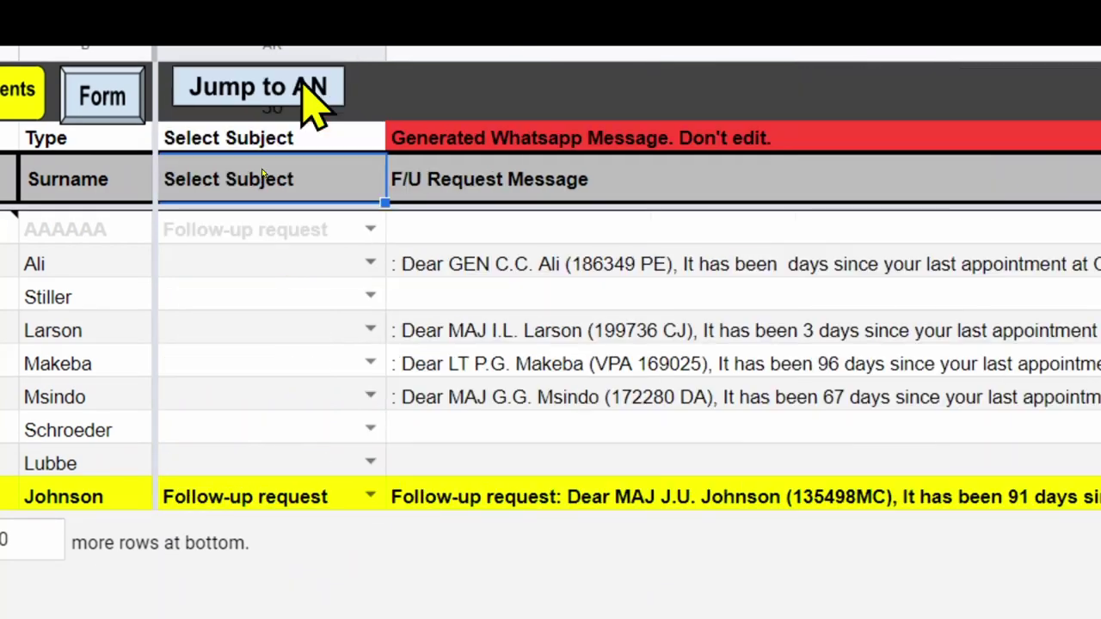
pyautogui.click(370, 496)
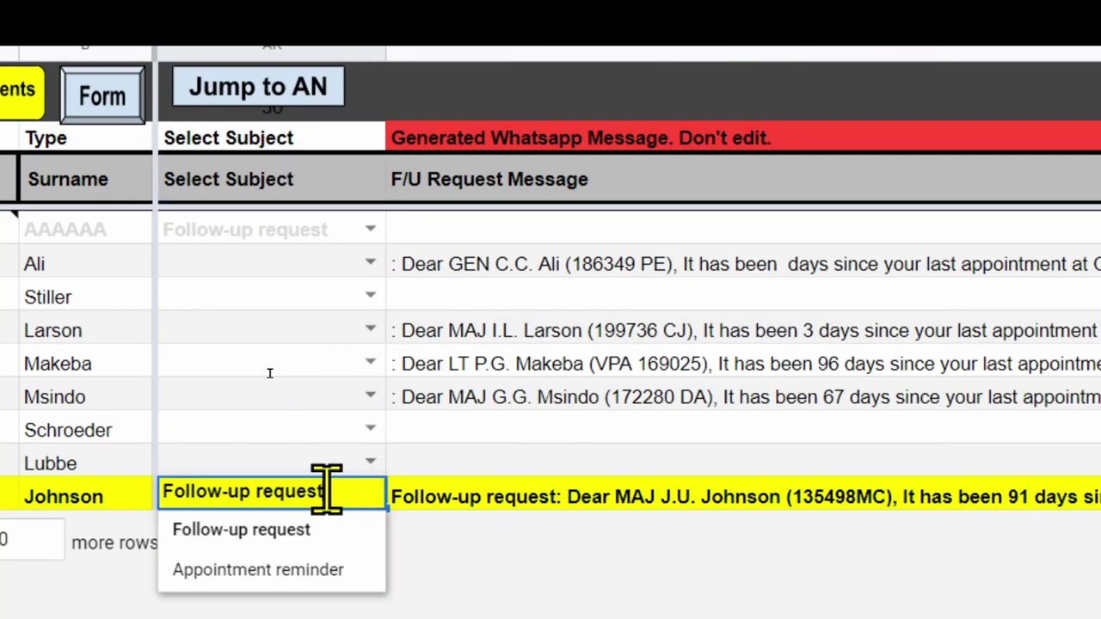
pyautogui.click(284, 569)
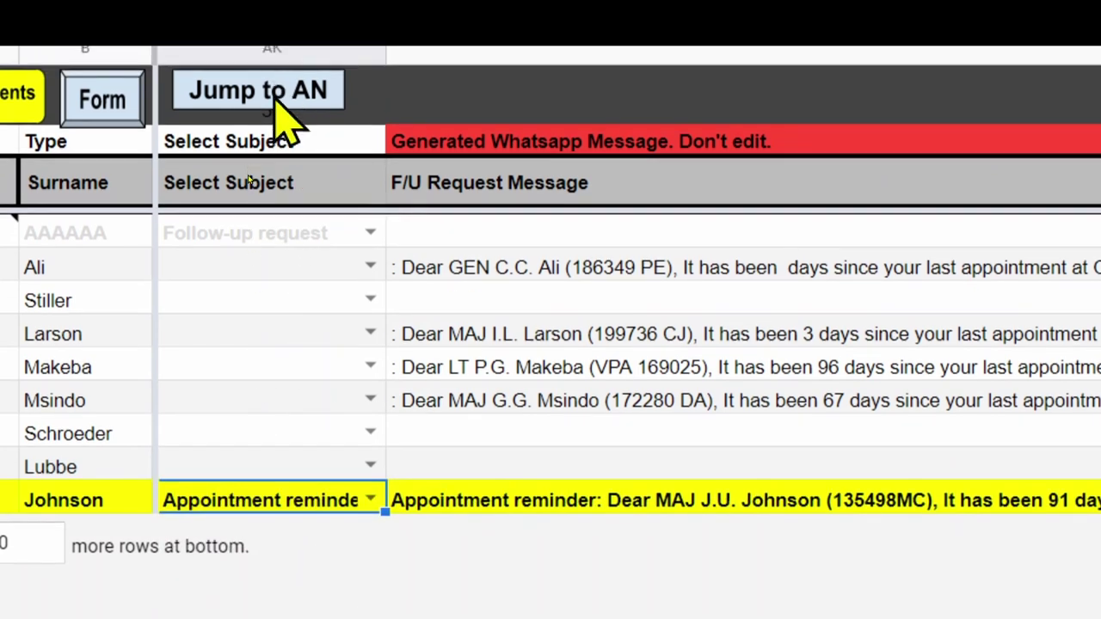
pyautogui.click(258, 91)
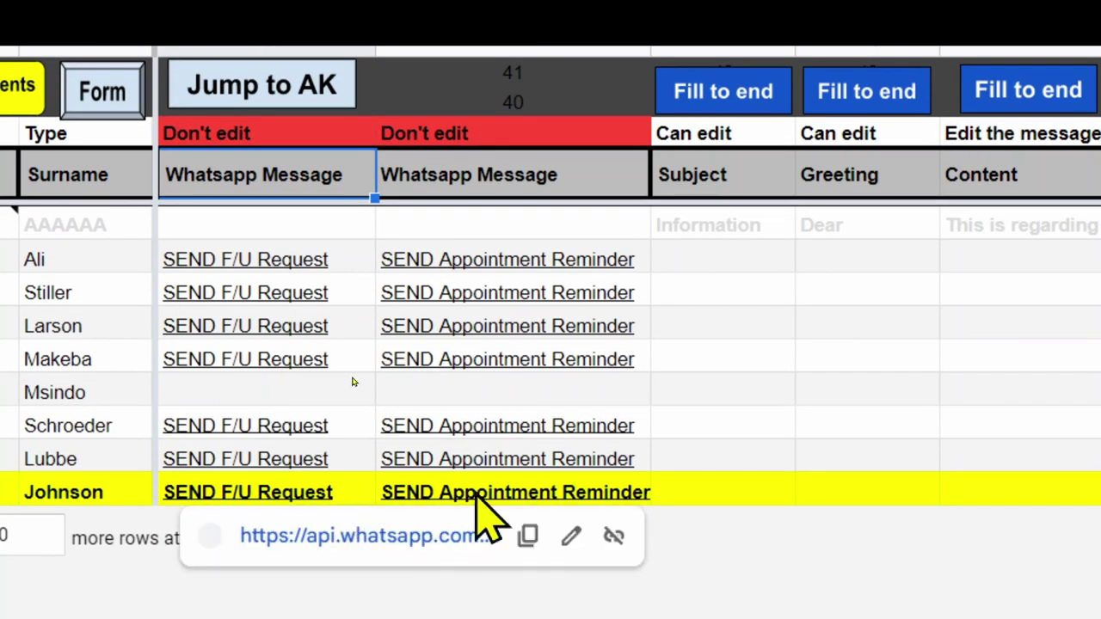
pyautogui.click(499, 503)
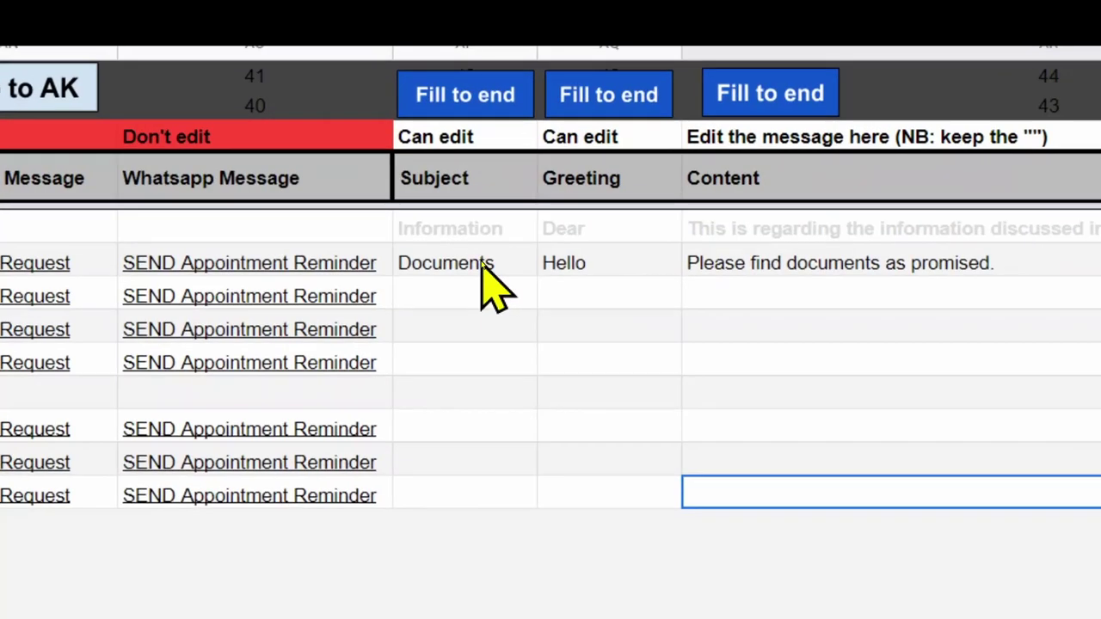
# Review row 6's email subject Documents, greeting Hello, content, signature and combined message.
pyautogui.click(483, 265)
pyautogui.click(544, 265)
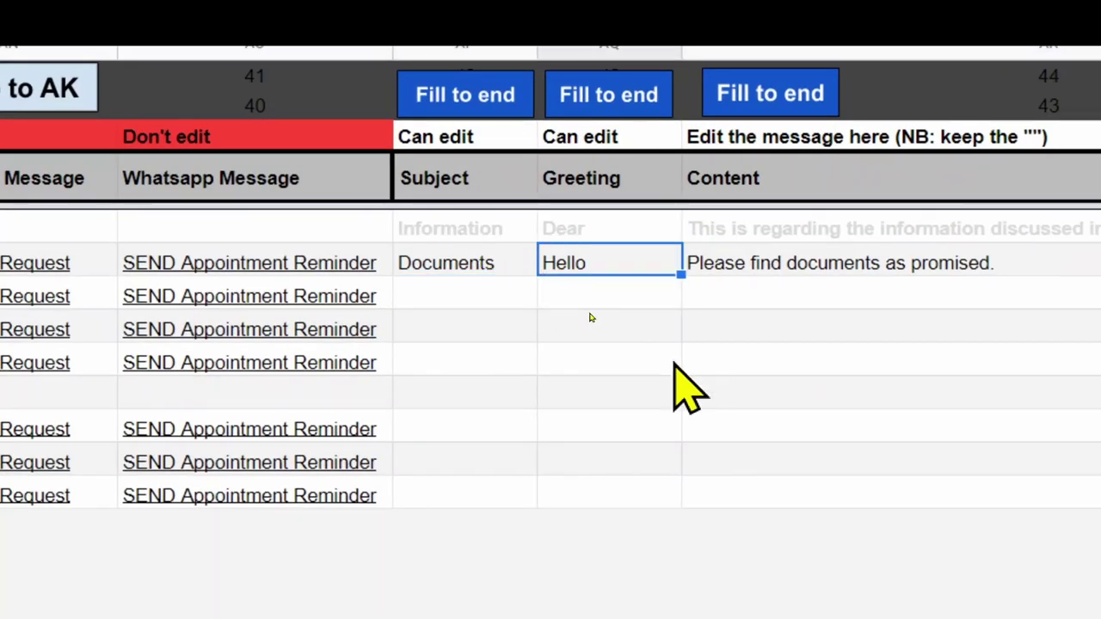
pyautogui.press('Right')
pyautogui.press('Right')
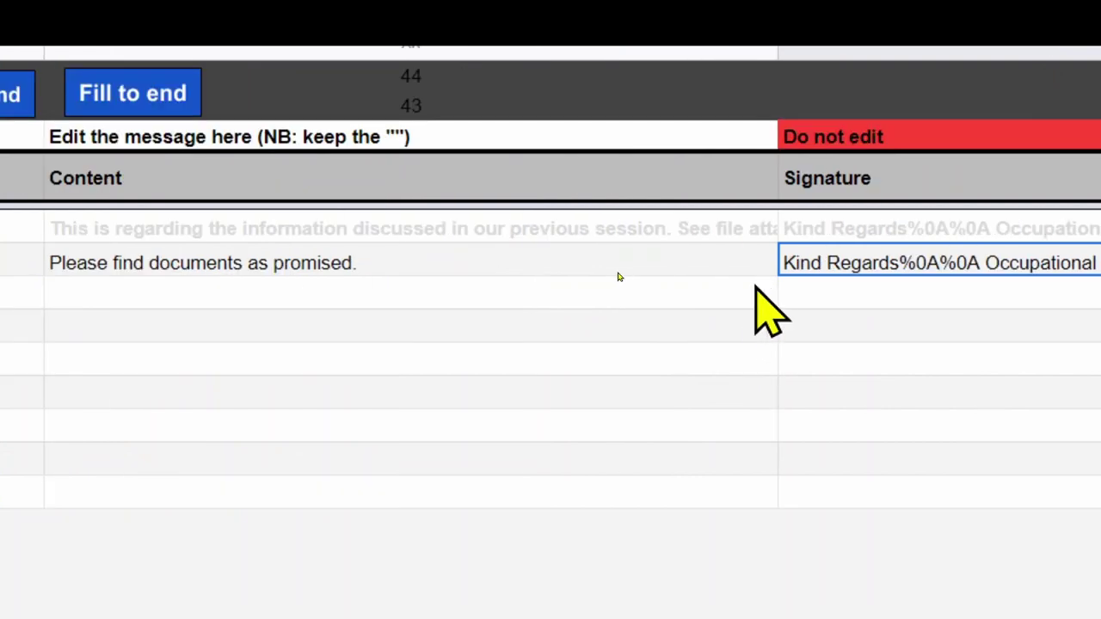
pyautogui.press('Right')
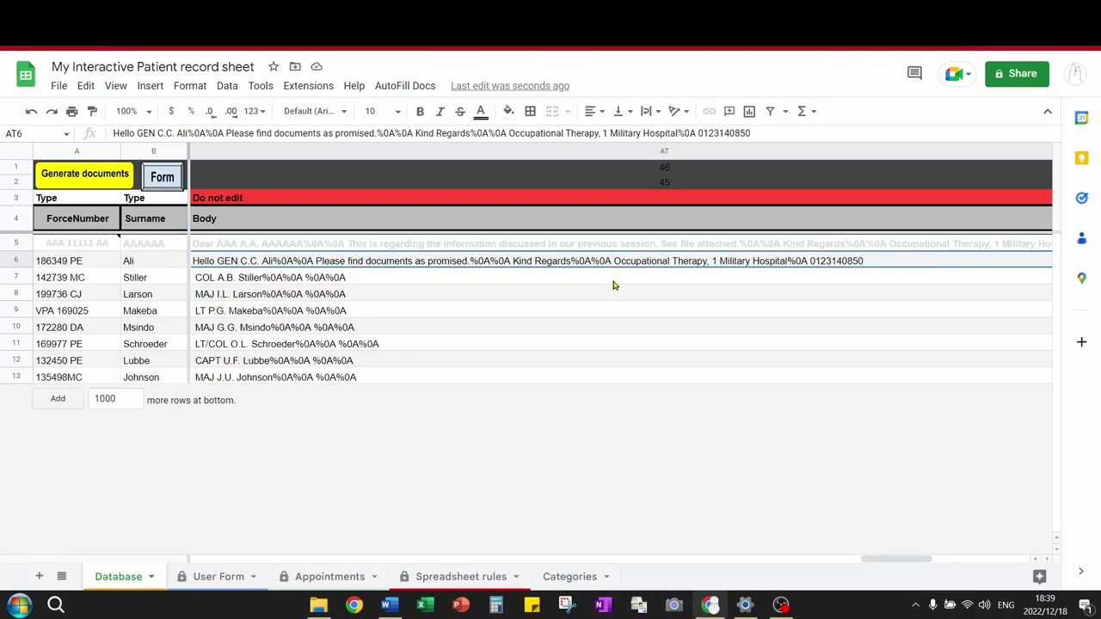
pyautogui.press('Right')
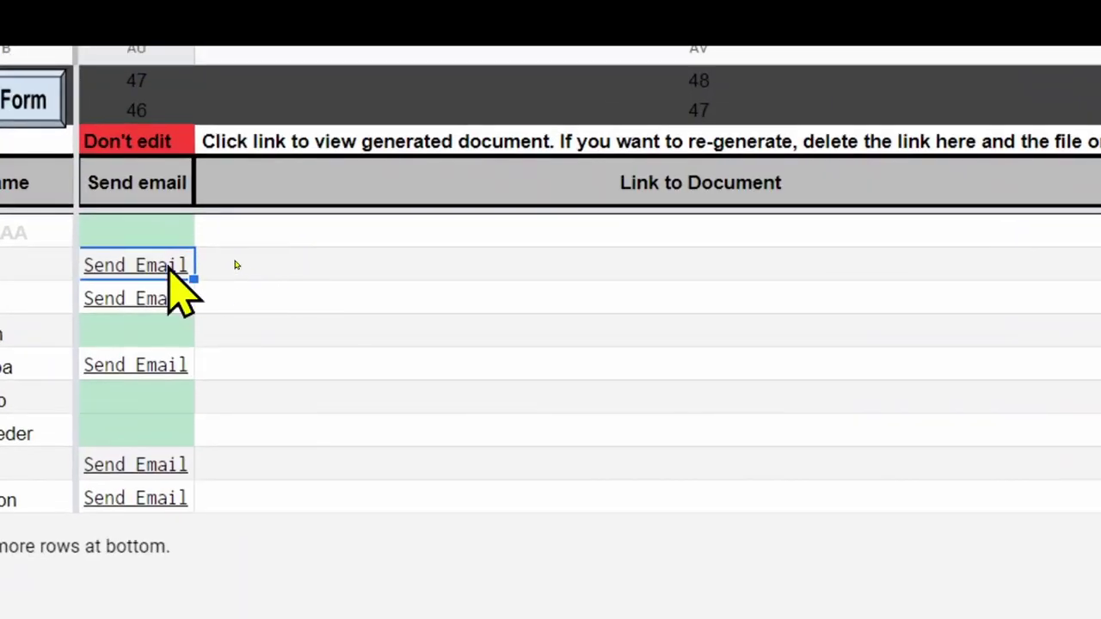
pyautogui.moveTo(232, 260)
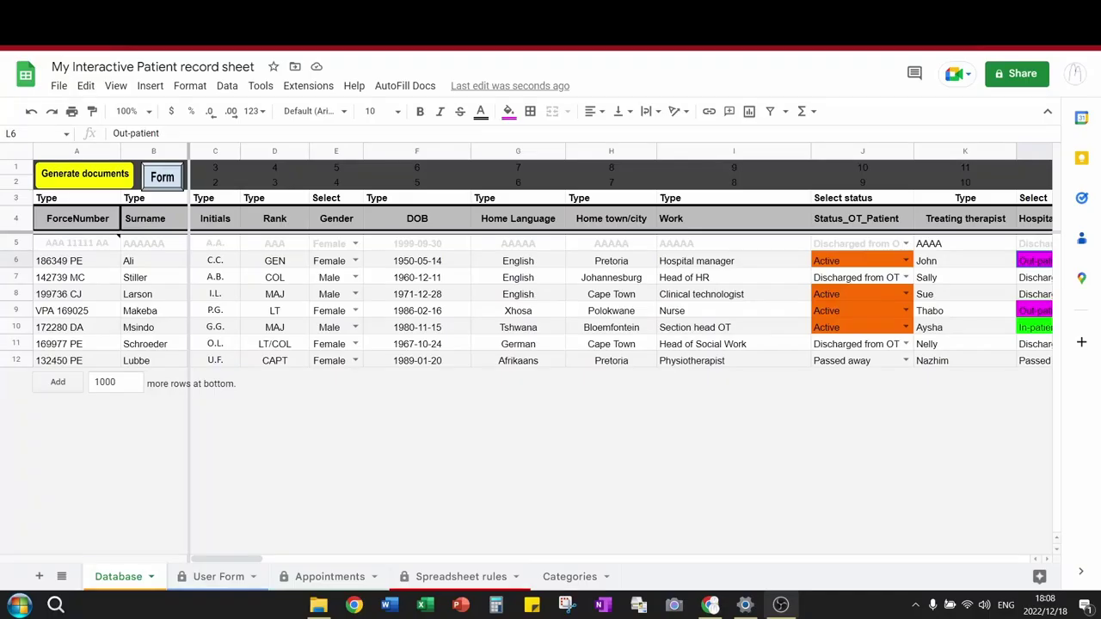
pyautogui.click(110, 88)
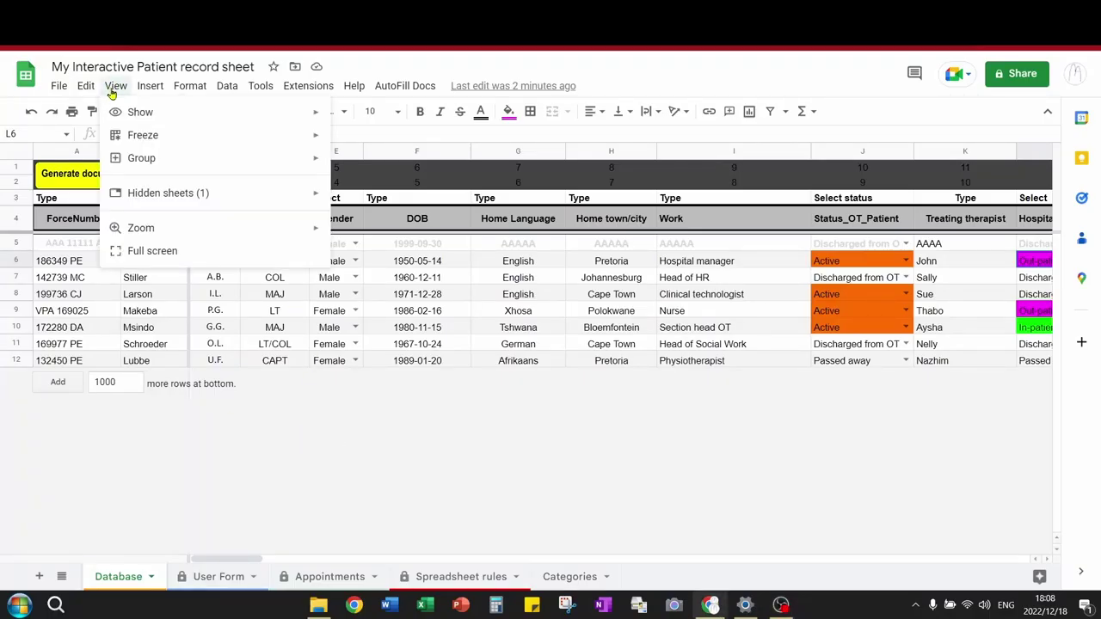
pyautogui.moveTo(314, 137)
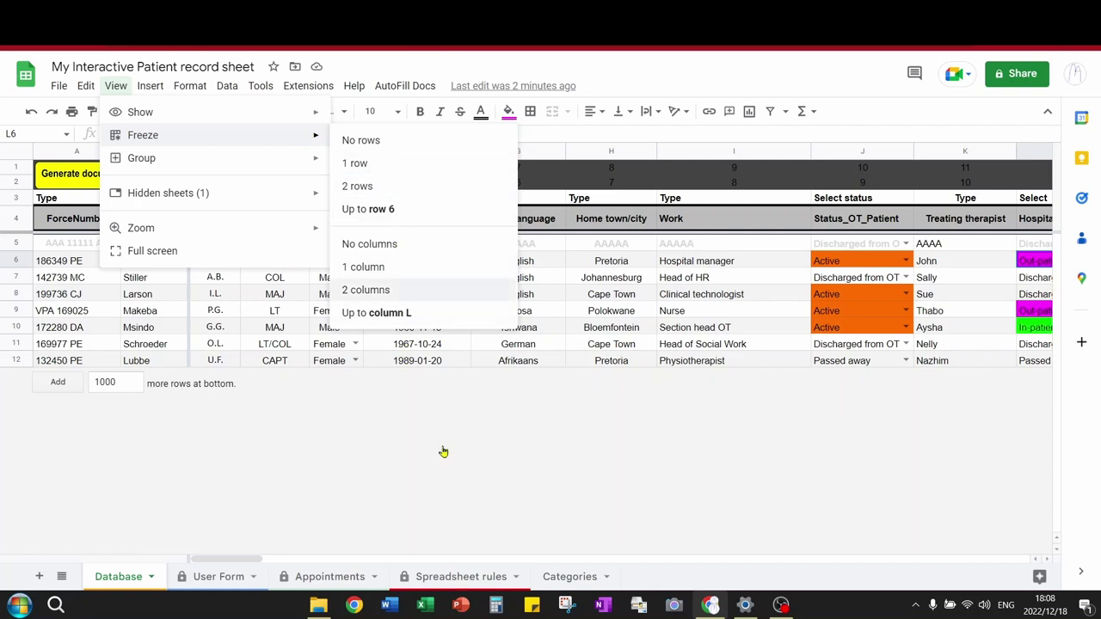
pyautogui.click(381, 416)
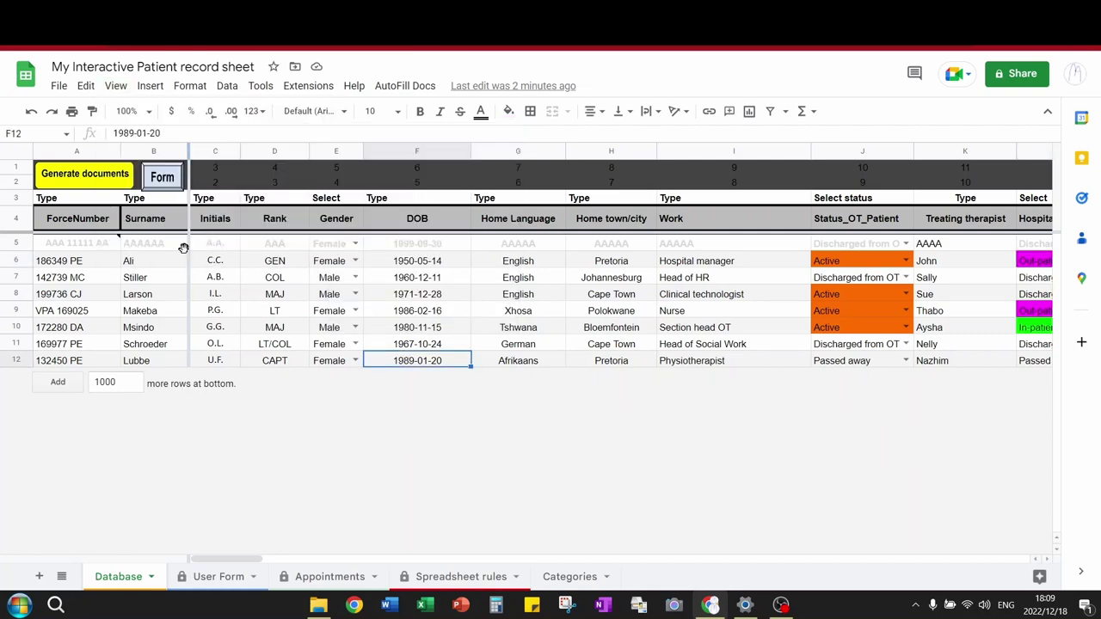
pyautogui.click(233, 285)
pyautogui.press('Right')
pyautogui.press('Right')
pyautogui.press('Right')
pyautogui.press('Right')
pyautogui.press('Right')
pyautogui.press('Right')
pyautogui.press('Right')
pyautogui.press('Right')
pyautogui.press('Right')
pyautogui.press('Right')
pyautogui.press('Right')
pyautogui.press('Right')
pyautogui.press('Right')
pyautogui.press('Right')
pyautogui.press('Right')
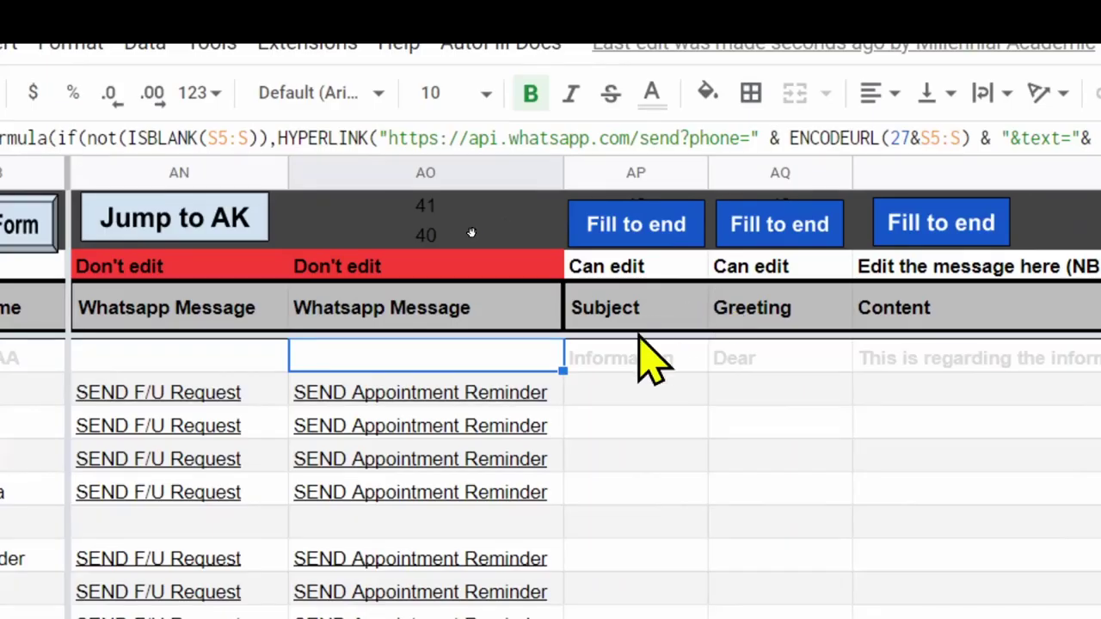
# Copy the template subject 'Information' down the patient rows of the Subject column.
pyautogui.click(460, 246)
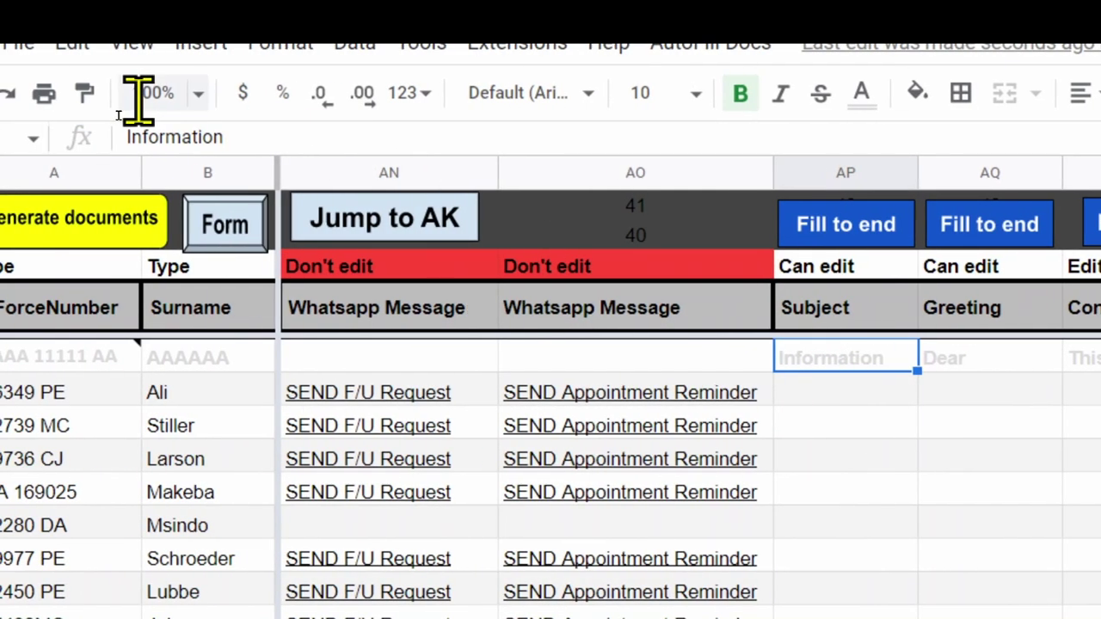
pyautogui.click(736, 396)
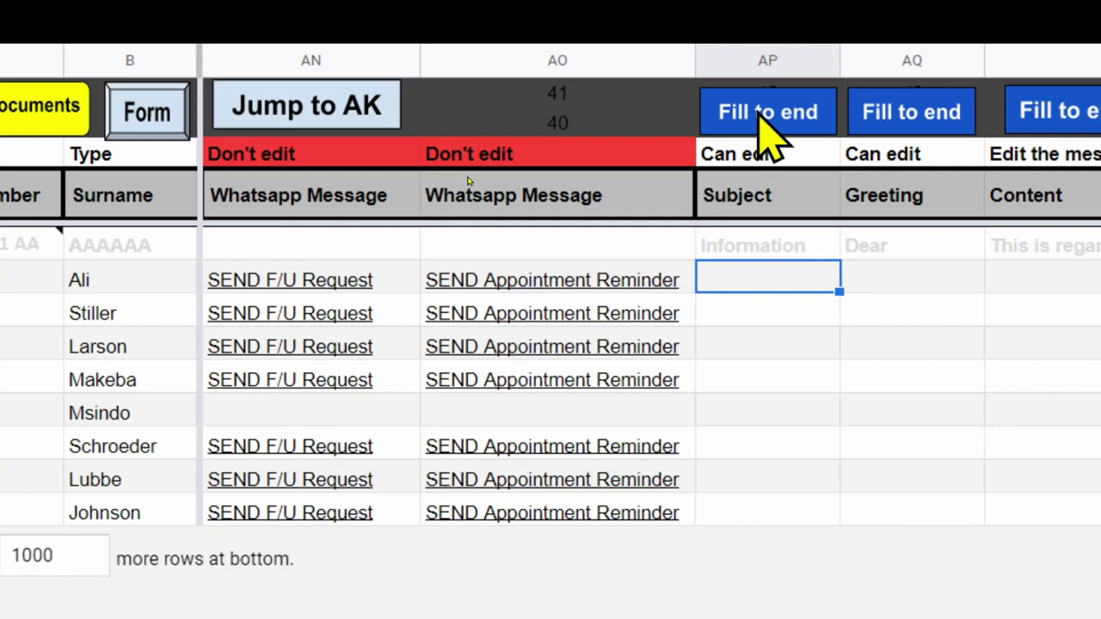
pyautogui.click(759, 112)
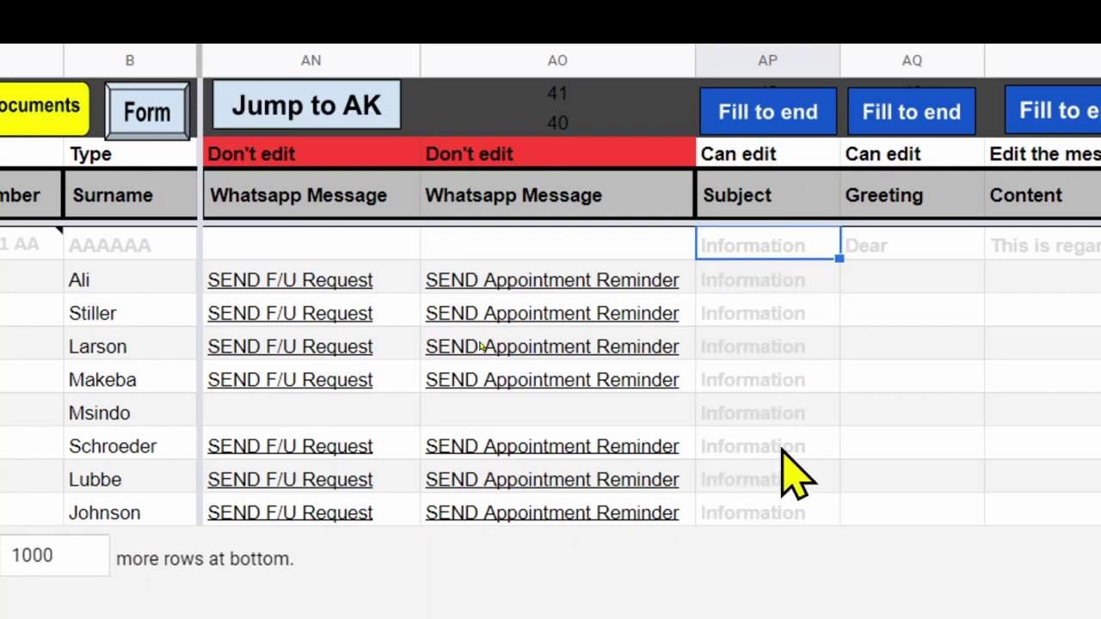
# Change the Subject entries in AP6:AP13 to black text.
pyautogui.click(790, 317)
pyautogui.moveTo(782, 283); pyautogui.dragTo(778, 508)
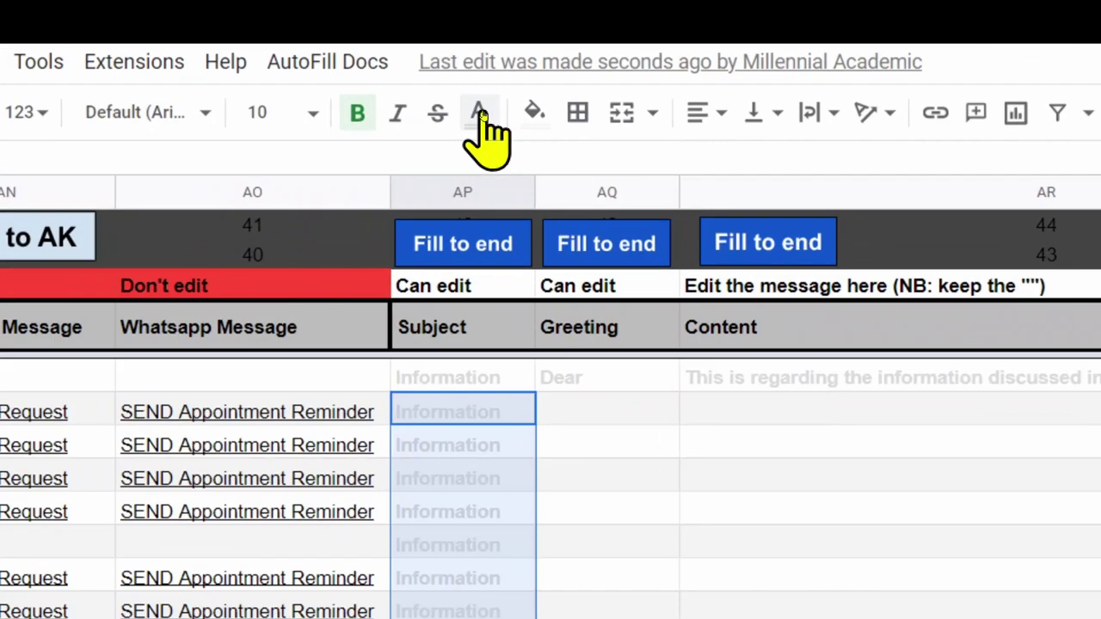
pyautogui.click(479, 114)
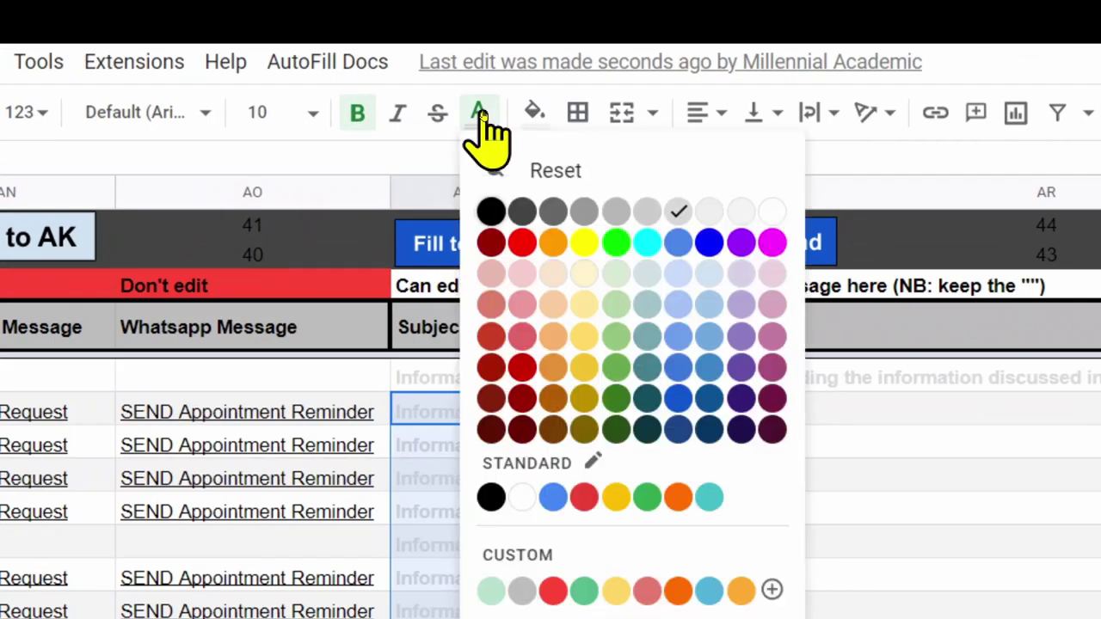
pyautogui.click(494, 212)
pyautogui.click(611, 511)
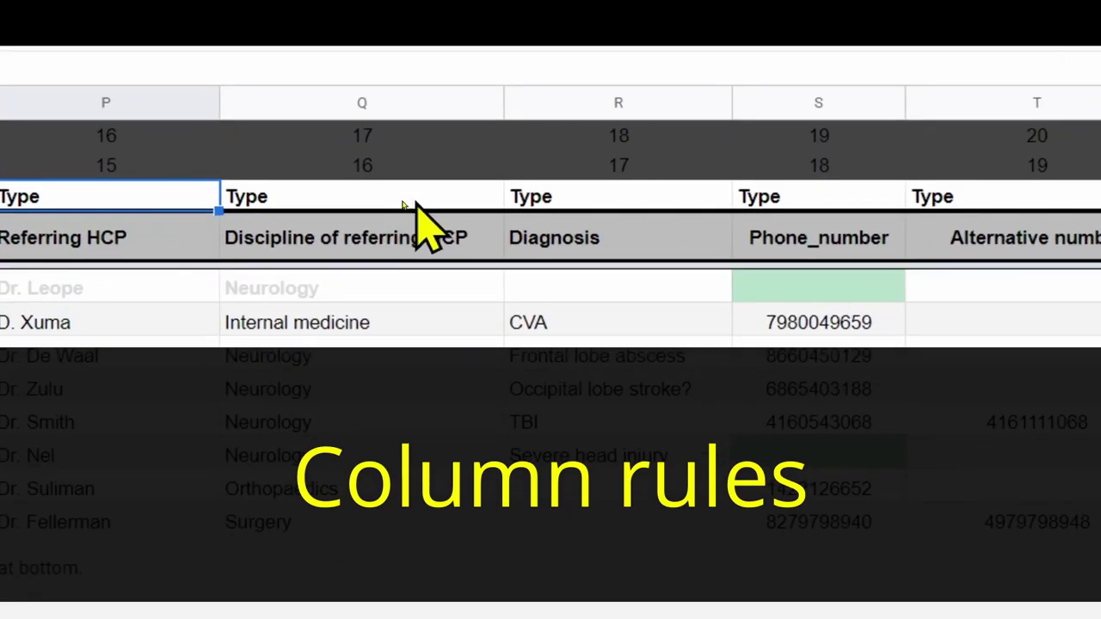
pyautogui.click(395, 200)
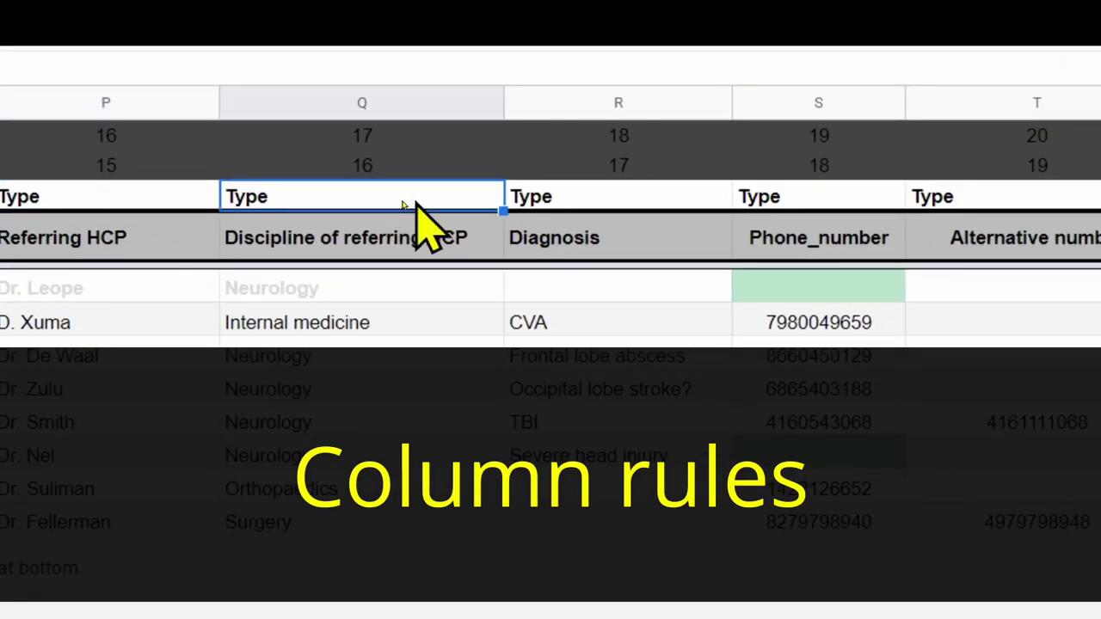
pyautogui.press('Right')
pyautogui.press('Right')
pyautogui.press('Right')
pyautogui.press('Right')
pyautogui.press('Right')
pyautogui.press('Right')
pyautogui.press('Right')
pyautogui.press('Right')
pyautogui.press('Right')
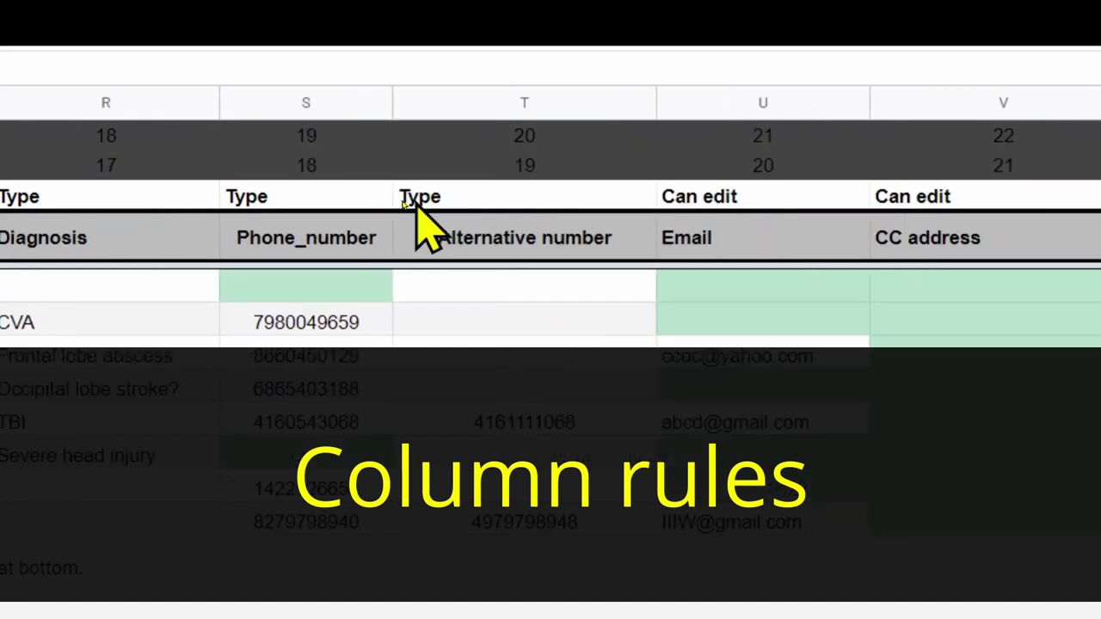
pyautogui.press('Right')
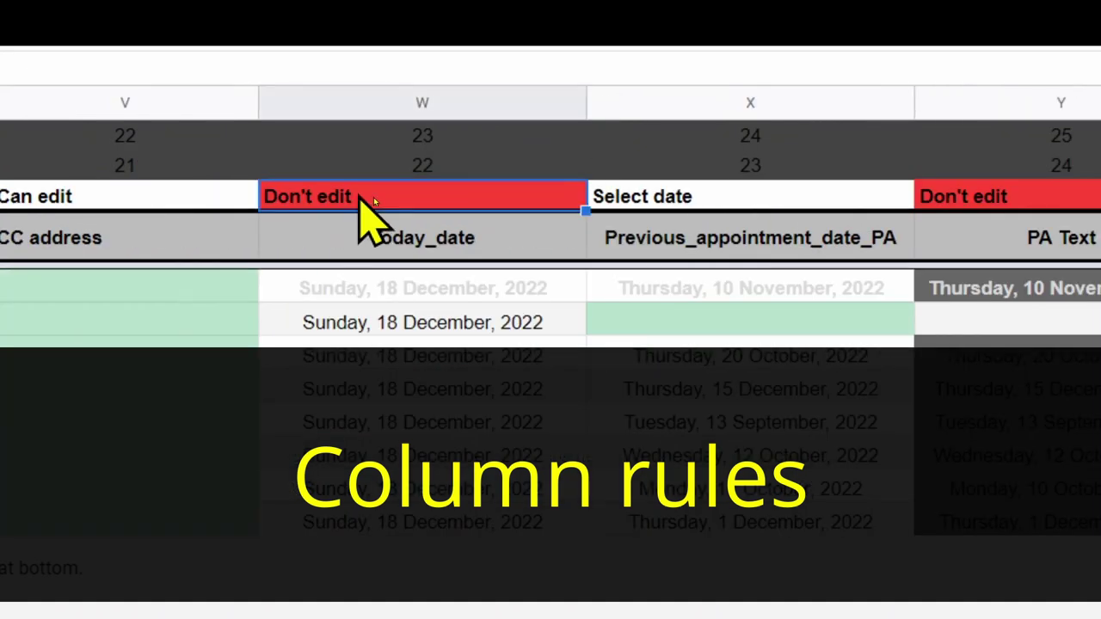
pyautogui.click(446, 361)
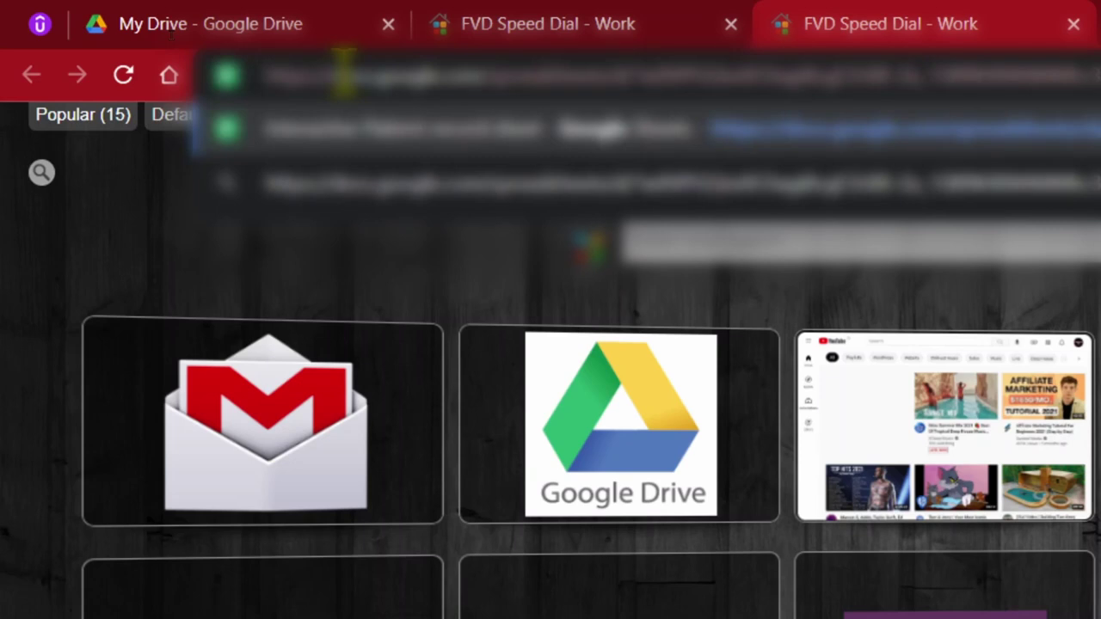
# Load the pasted shared patient record spreadsheet link in the new tab.
pyautogui.press('Return')
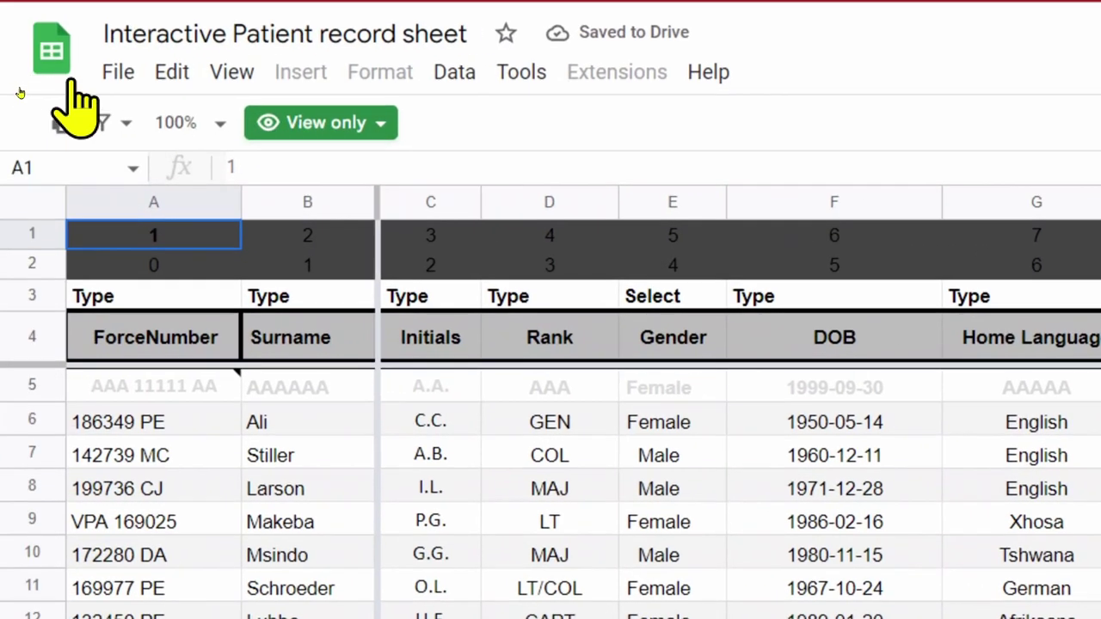
# Make a personal copy of the Interactive Patient record sheet, then reach the Patient summary template's File menu.
pyautogui.click(120, 76)
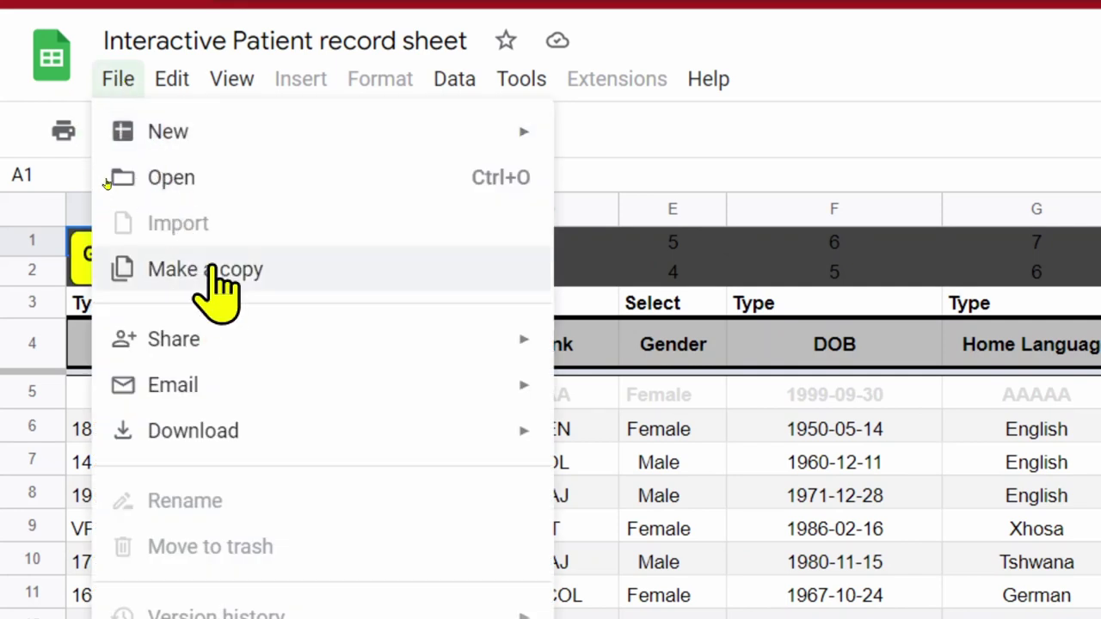
pyautogui.click(211, 269)
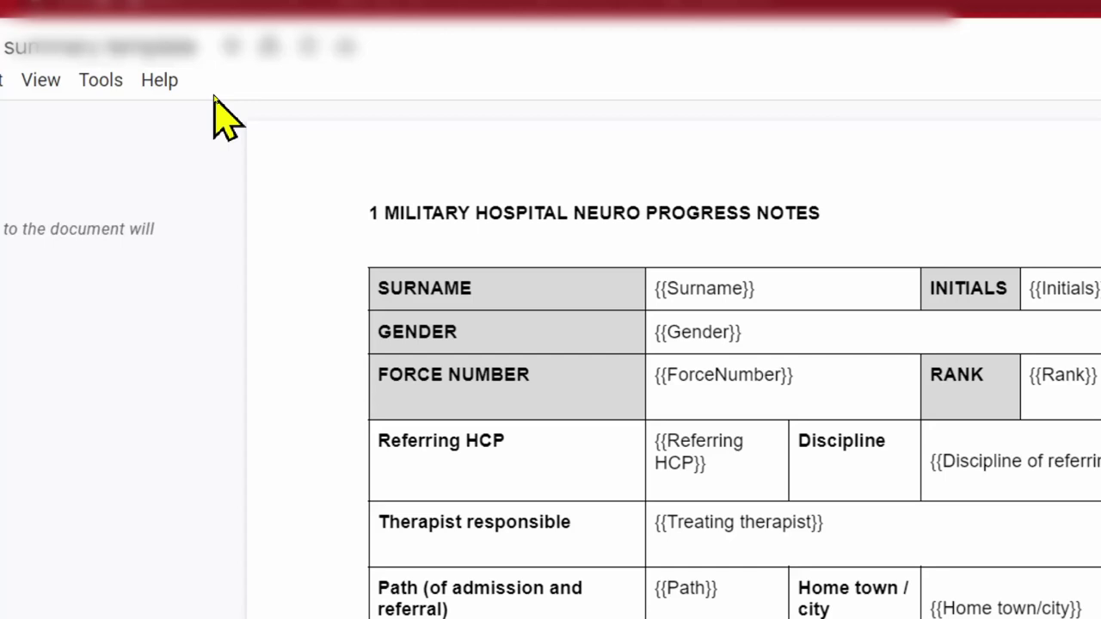
pyautogui.click(117, 87)
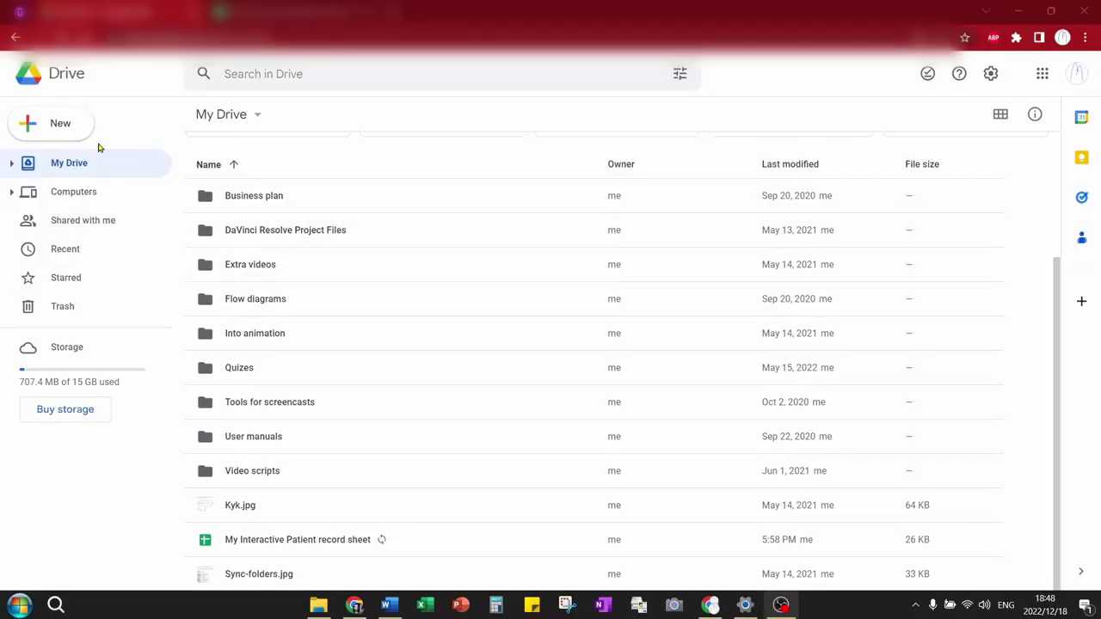
# Create a 'Patient summaries' folder in My Drive with a 'Documents generated' subfolder inside.
pyautogui.click(48, 126)
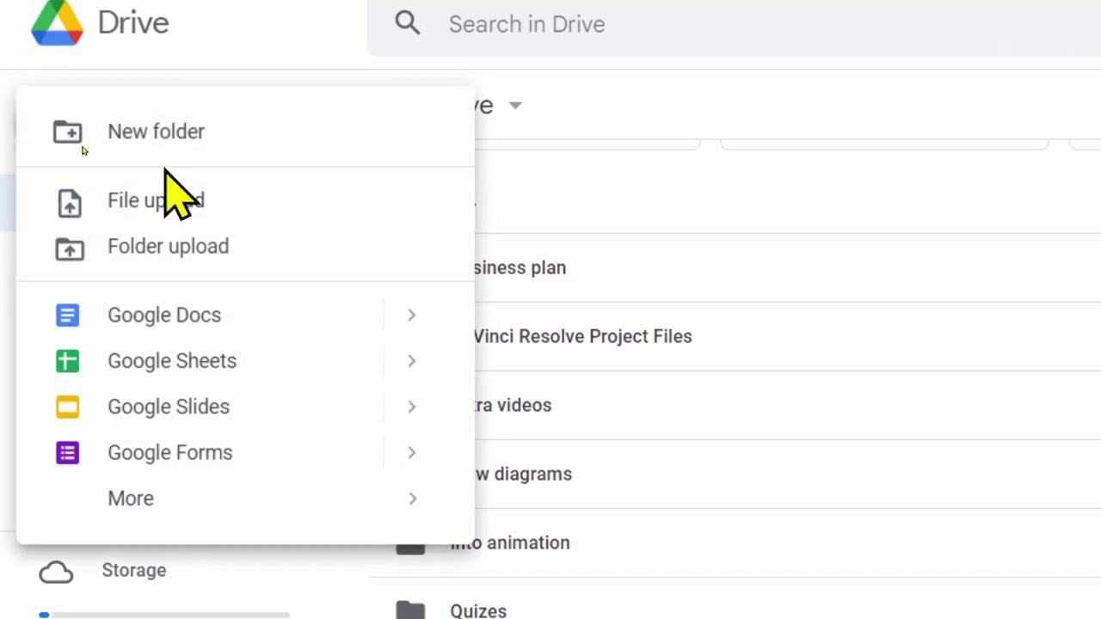
pyautogui.click(168, 136)
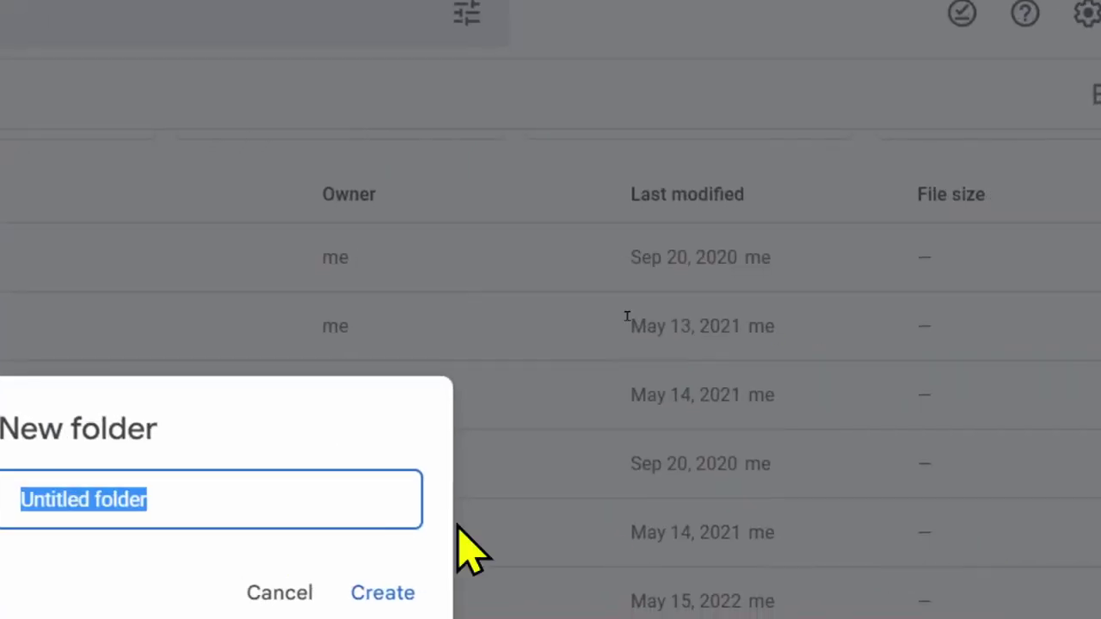
pyautogui.write('P')
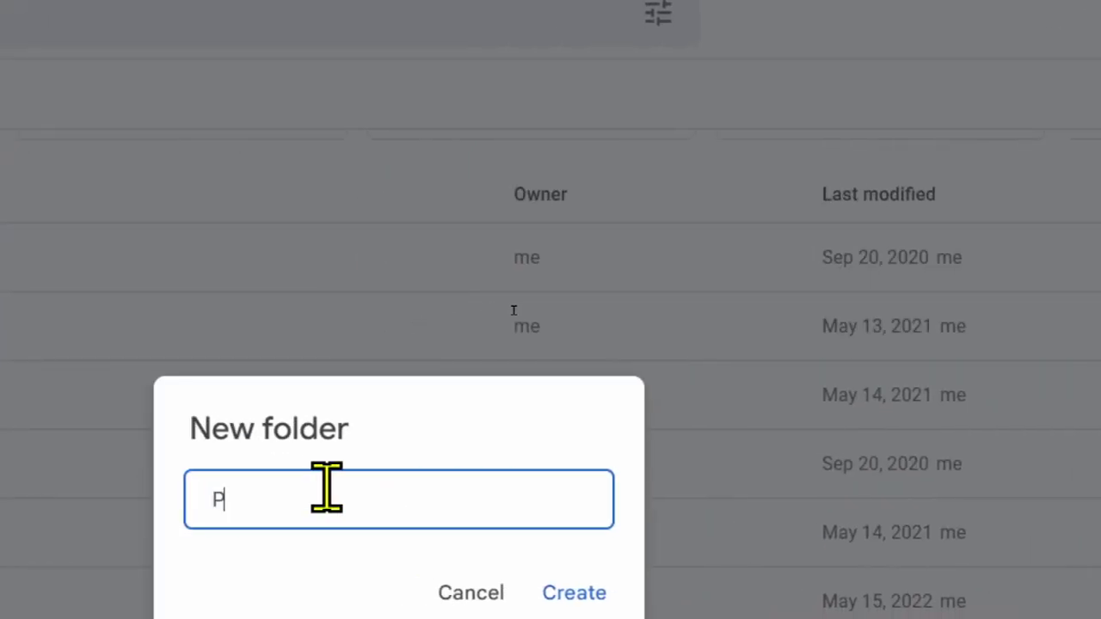
pyautogui.write('atient')
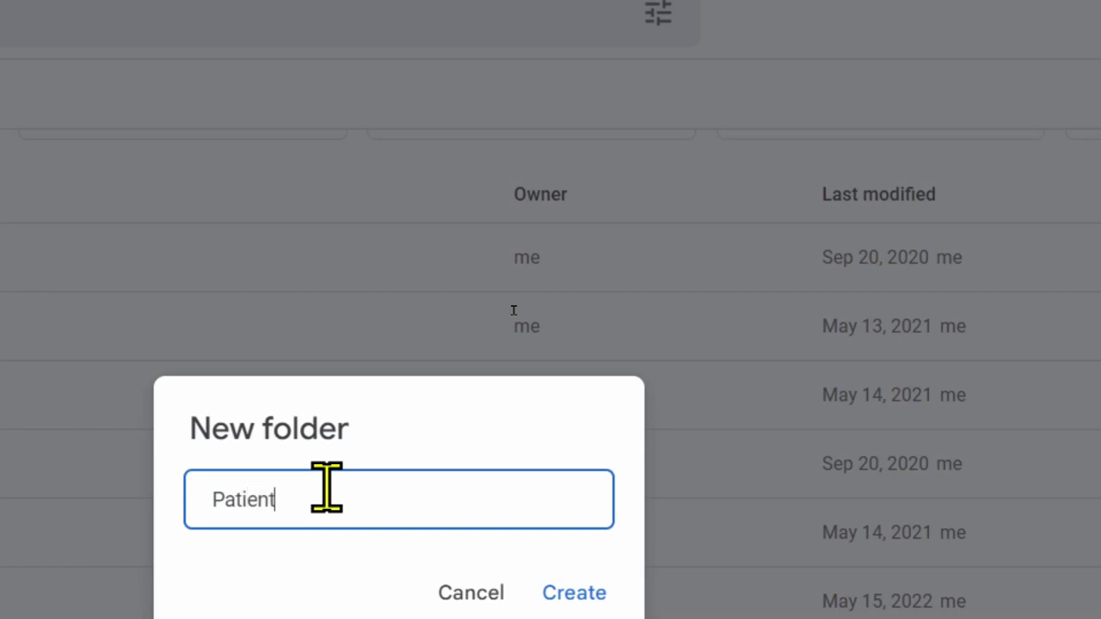
pyautogui.write(' summari')
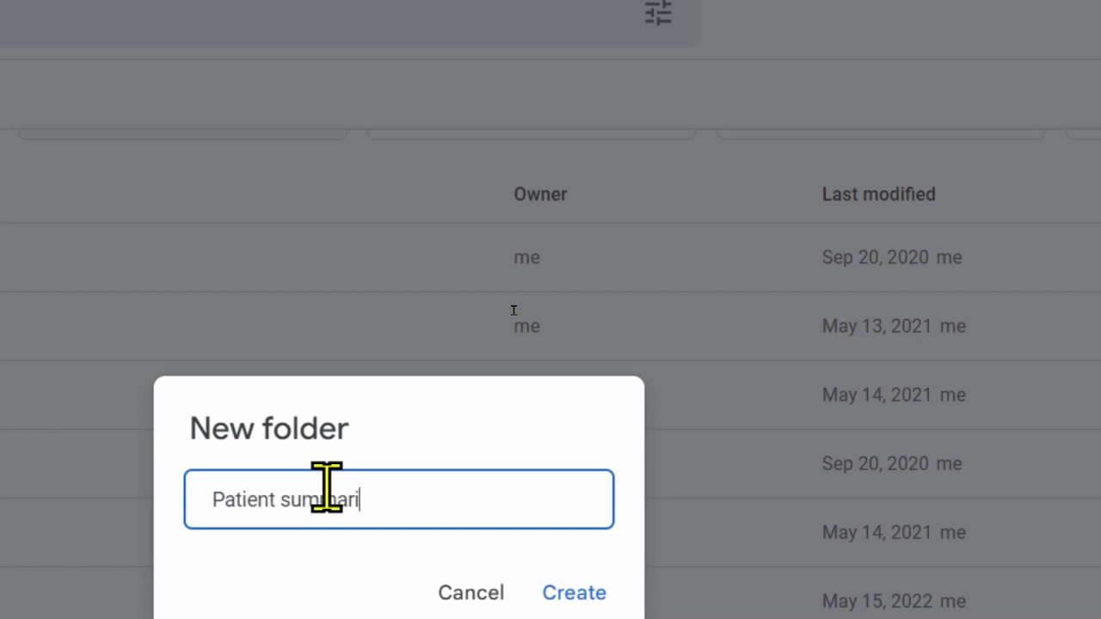
pyautogui.write('es')
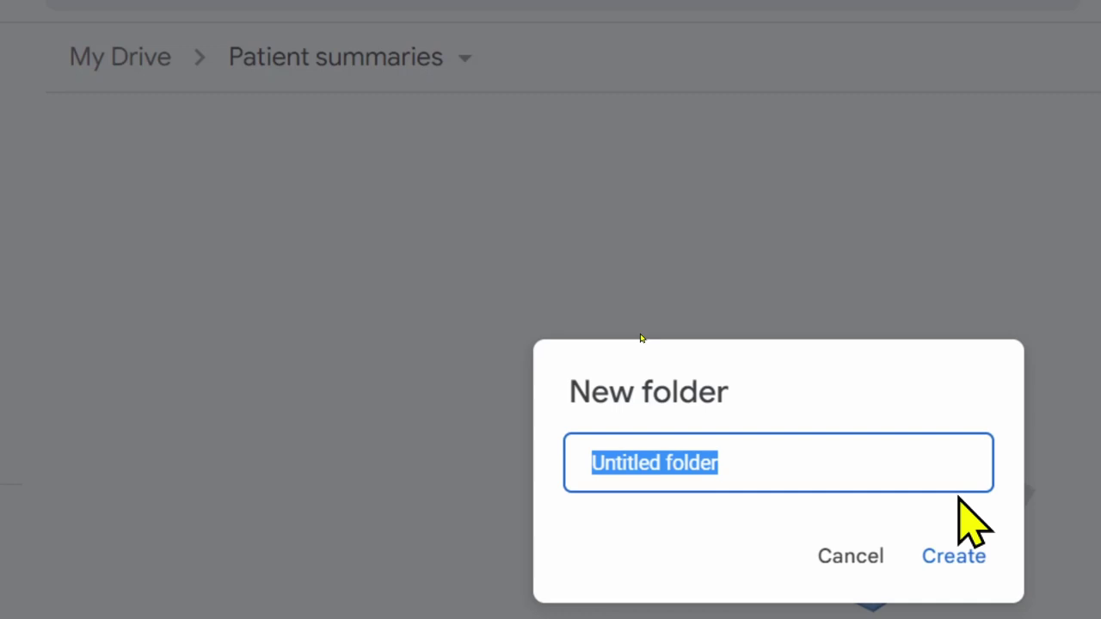
pyautogui.write('Do')
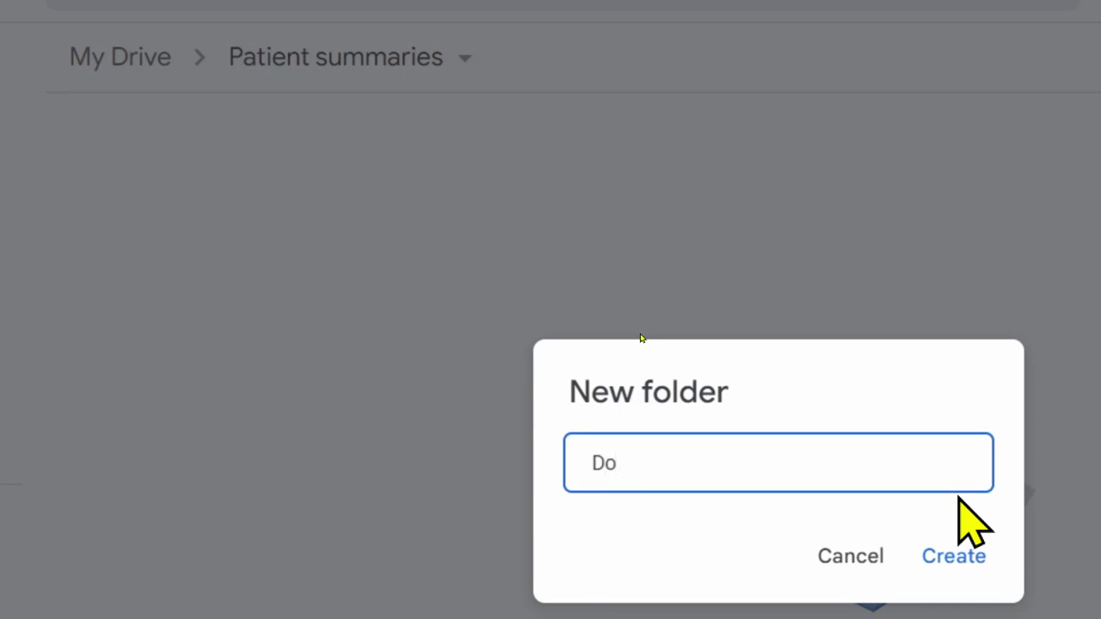
pyautogui.write('cuments ')
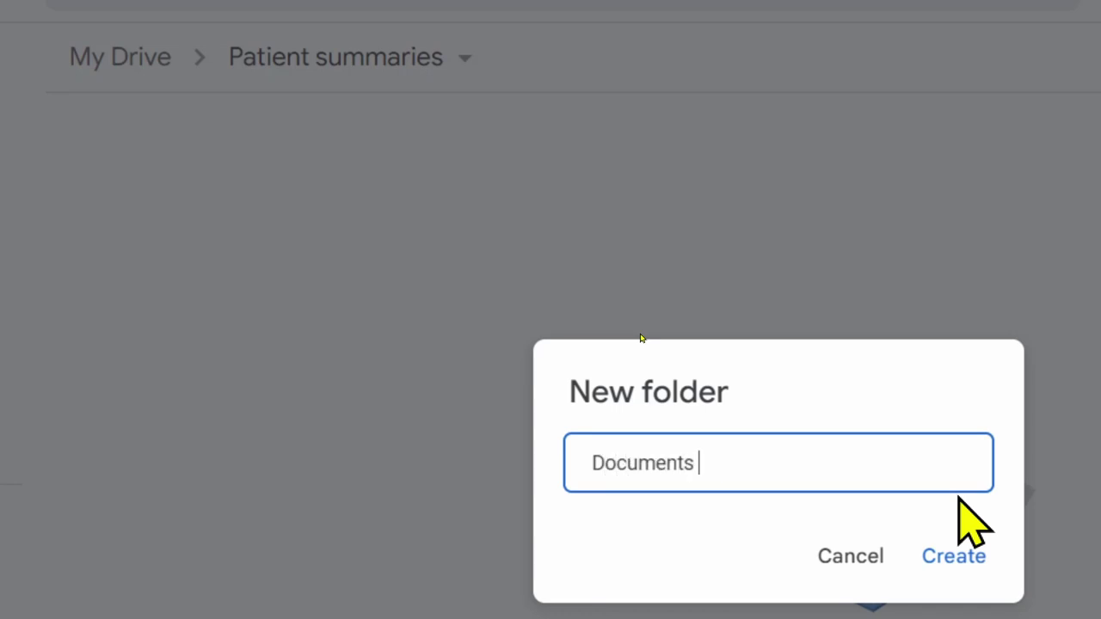
pyautogui.write('generated')
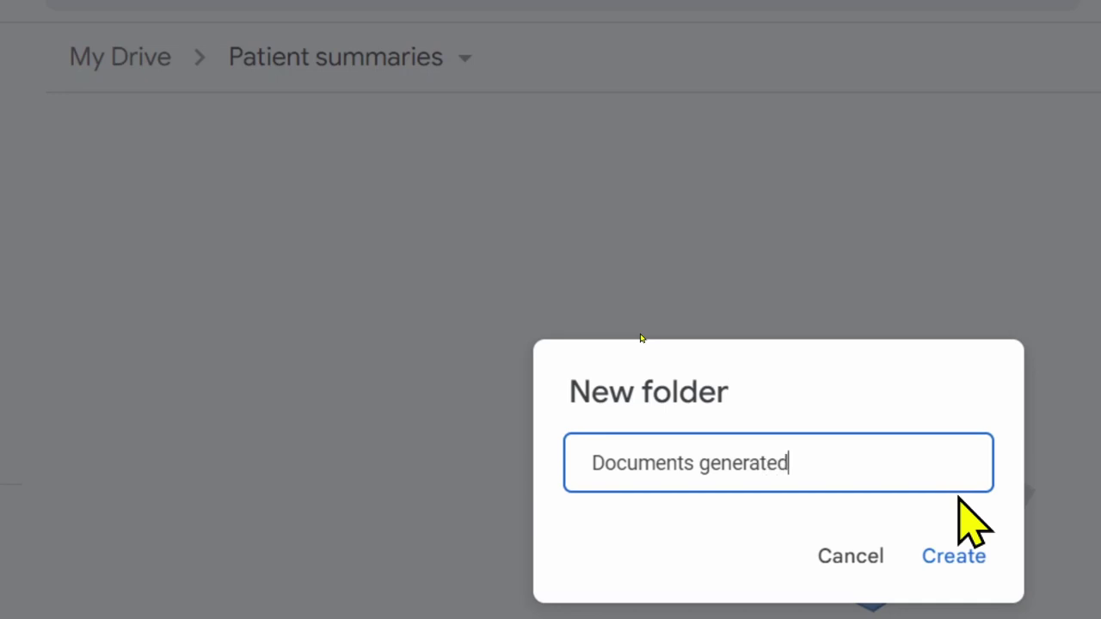
pyautogui.press('Return')
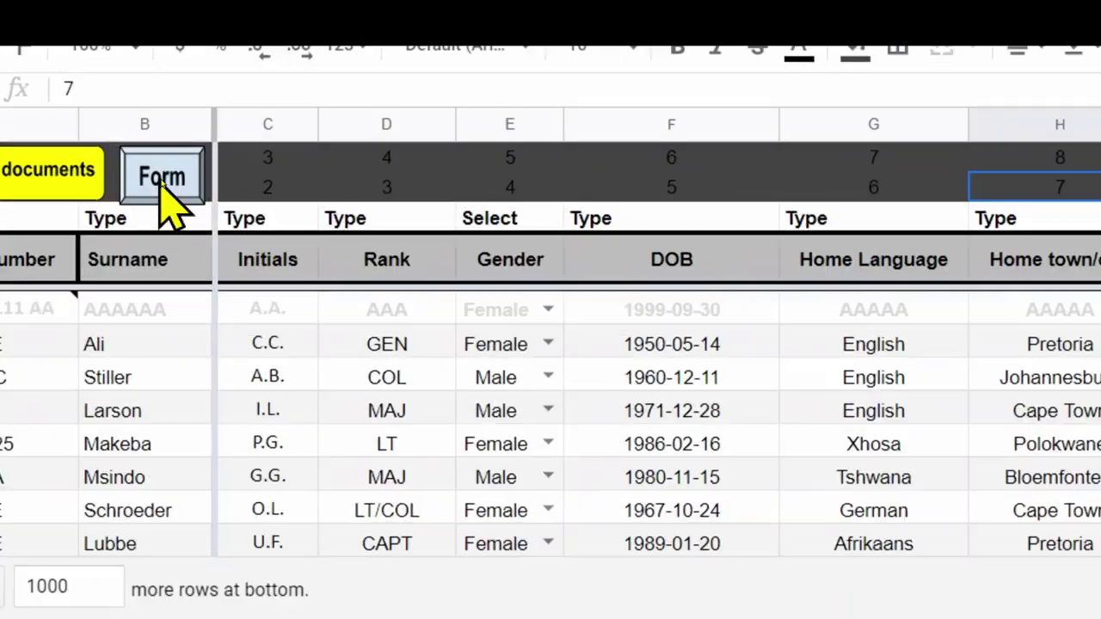
# Launch the Form script and allow the unverified Data Entry Patient Records app account access.
pyautogui.click(161, 177)
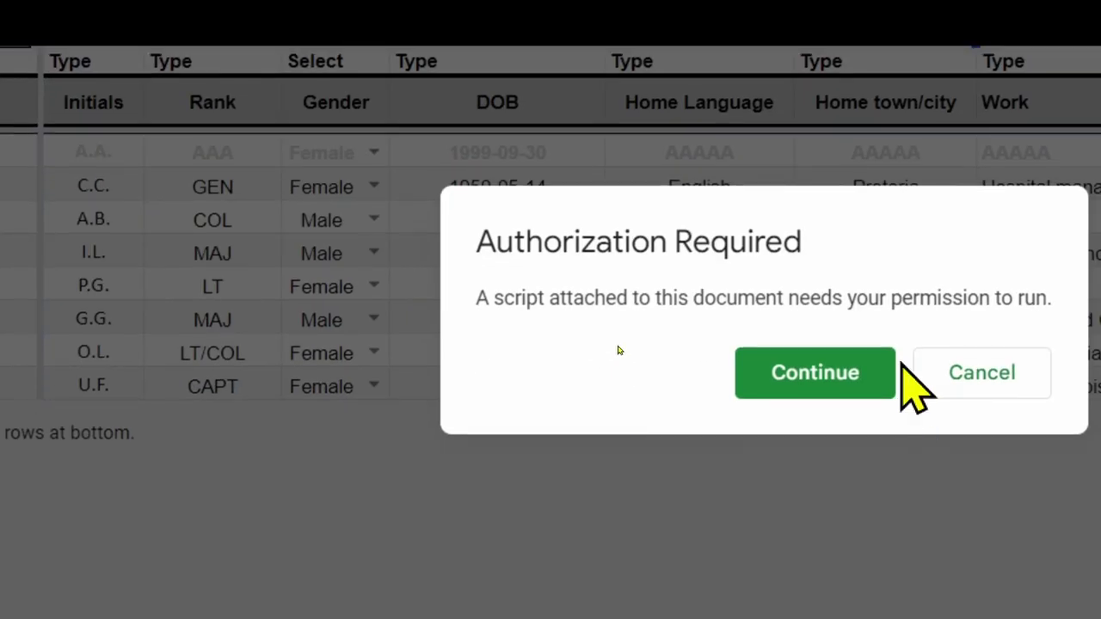
pyautogui.click(836, 374)
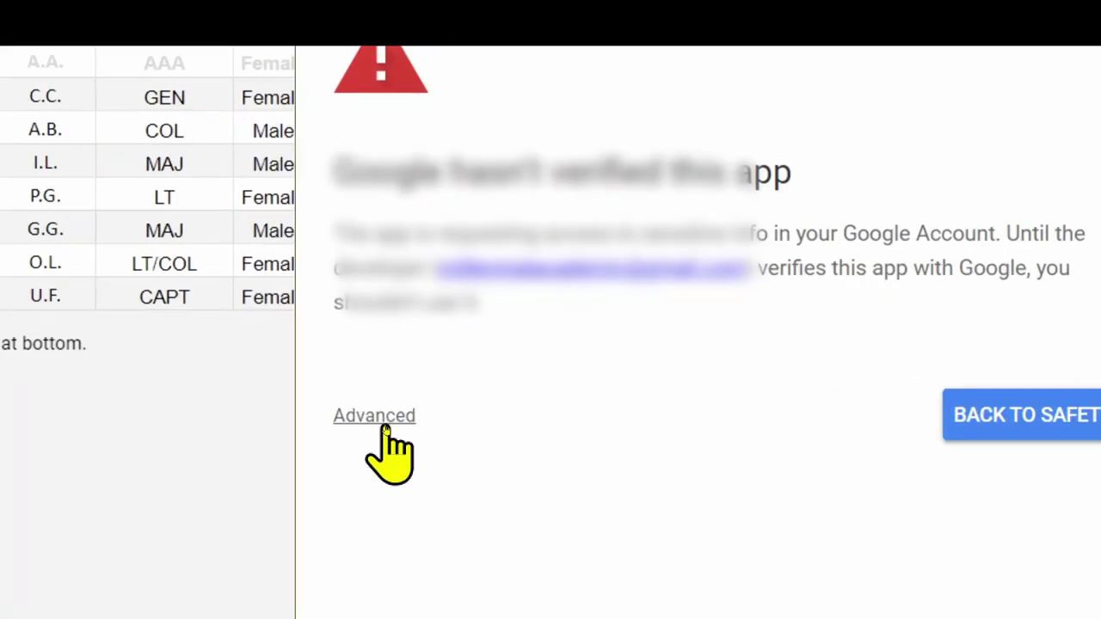
pyautogui.click(384, 426)
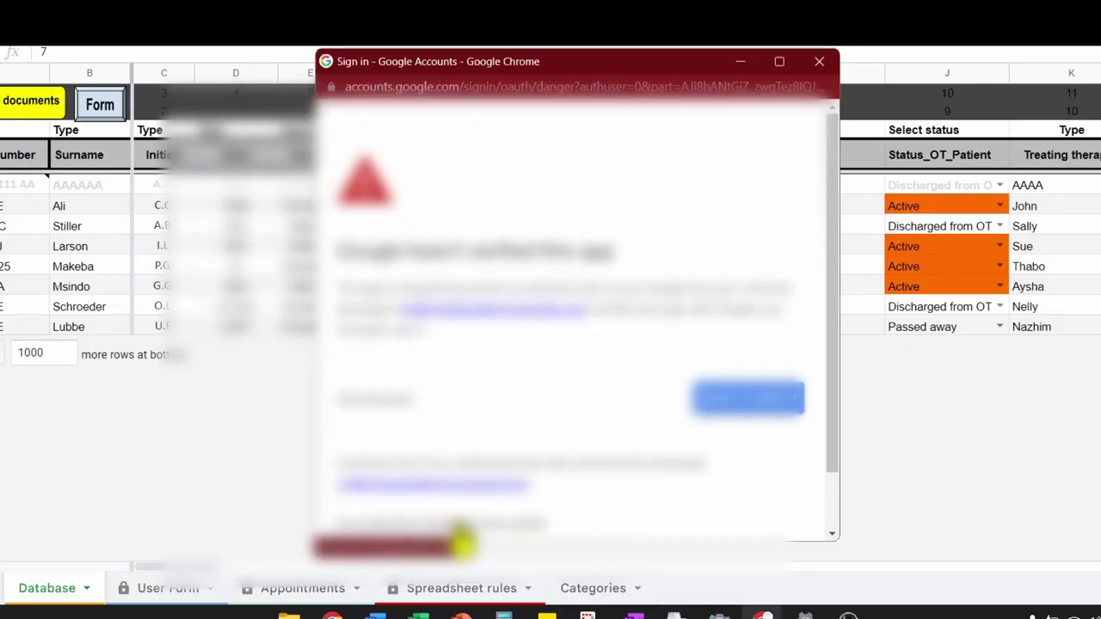
pyautogui.click(469, 522)
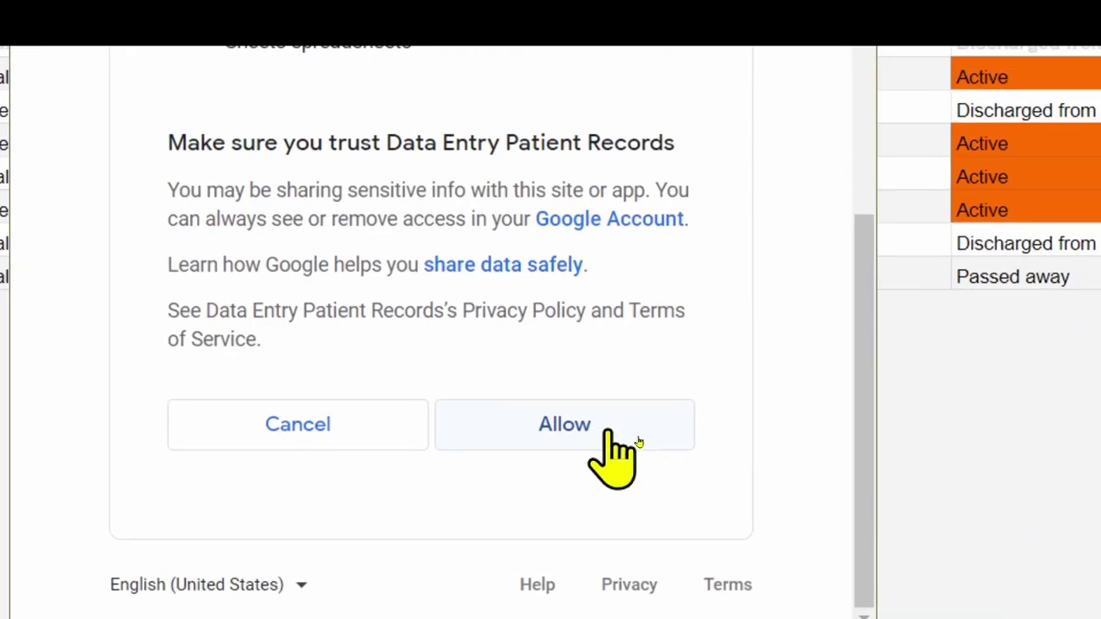
pyautogui.click(578, 424)
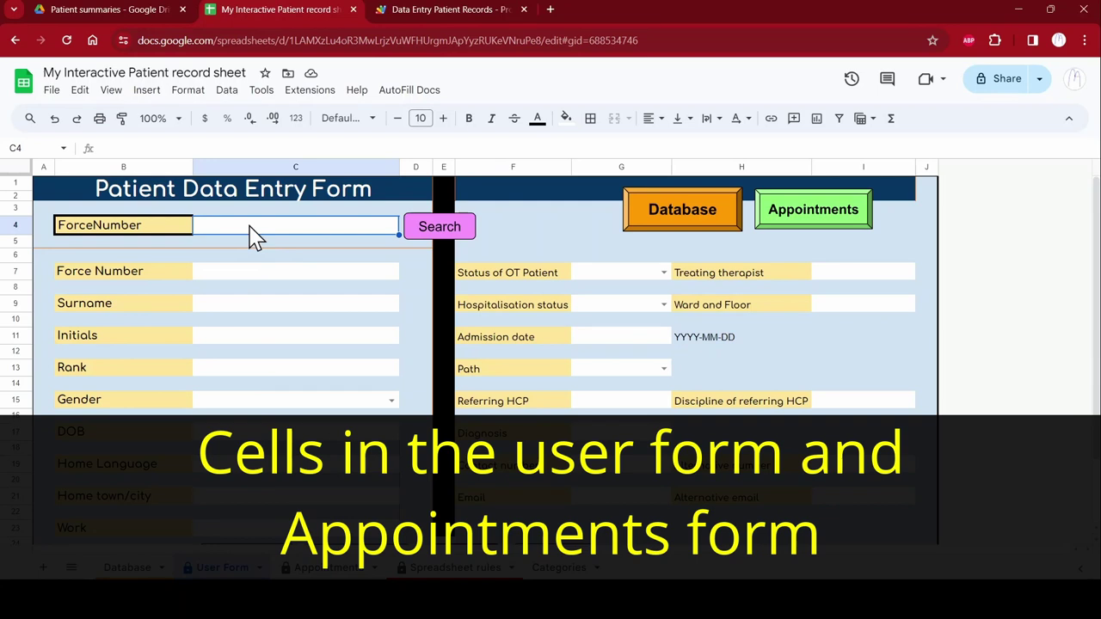
pyautogui.click(240, 275)
pyautogui.click(239, 305)
pyautogui.click(241, 336)
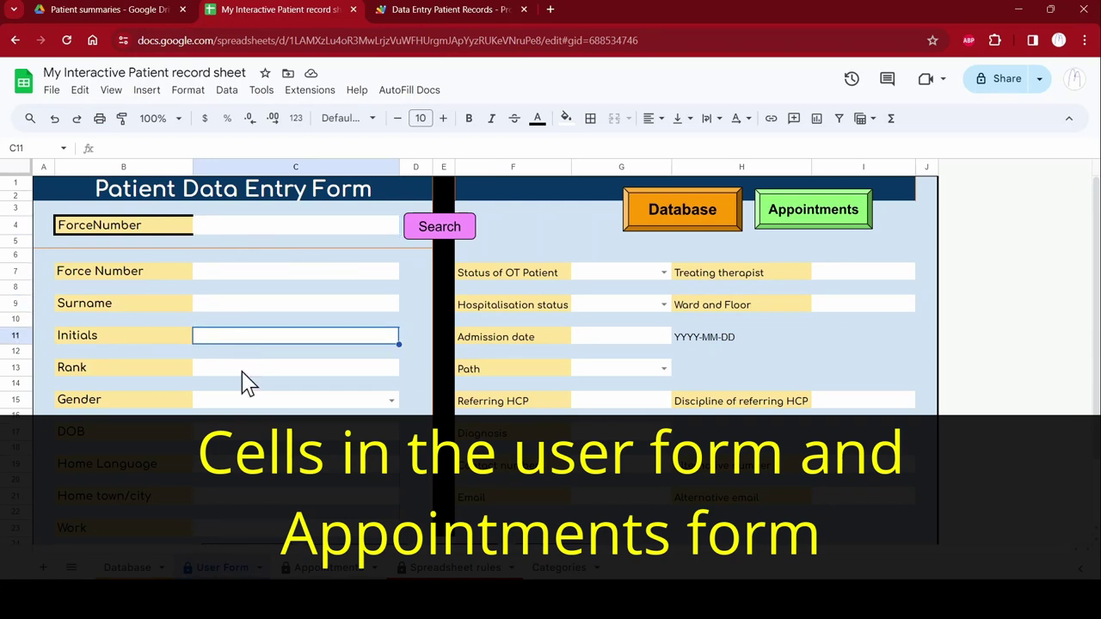
pyautogui.click(244, 368)
pyautogui.click(242, 400)
pyautogui.click(241, 433)
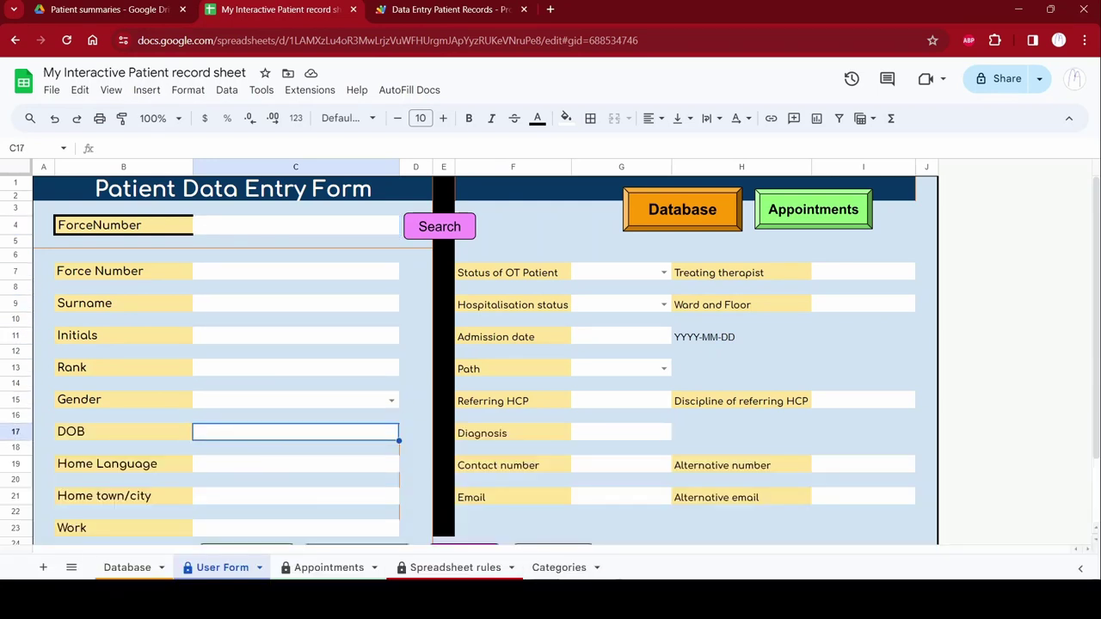
# Review the replaceText lines in the Apps Script code, then return to the spreadsheet's Database sheet.
pyautogui.hotkey('ctrl', 'Tab')
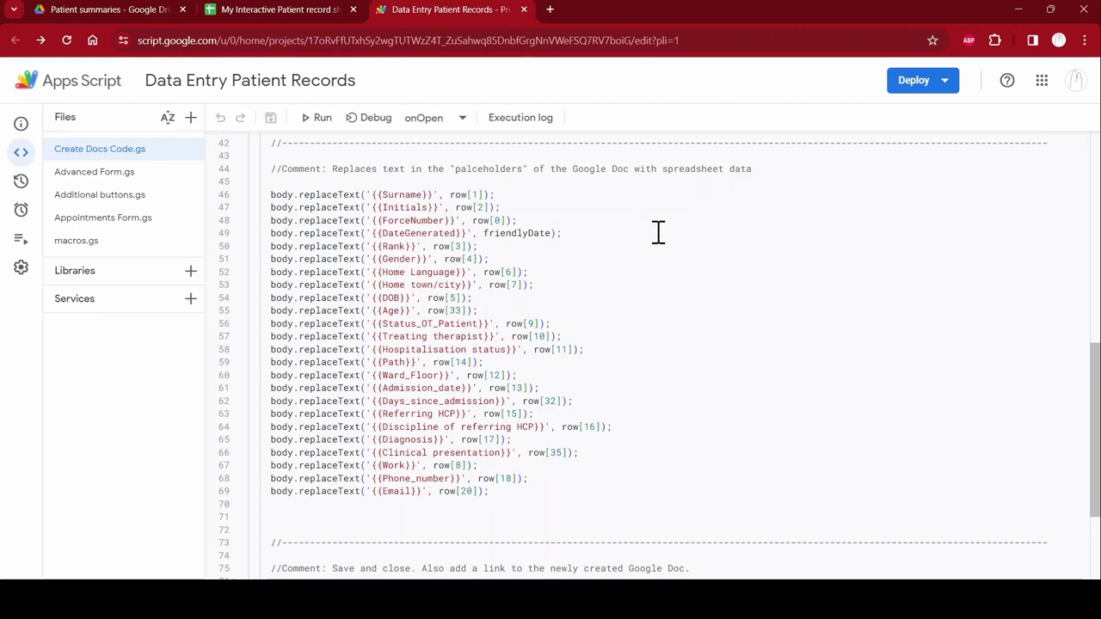
pyautogui.click(246, 10)
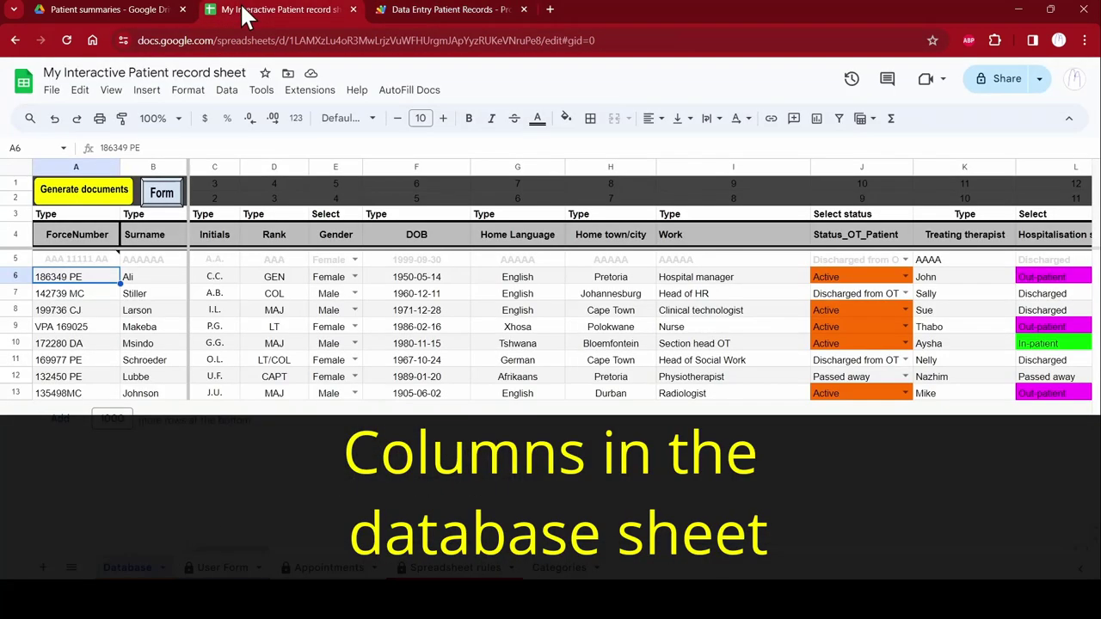